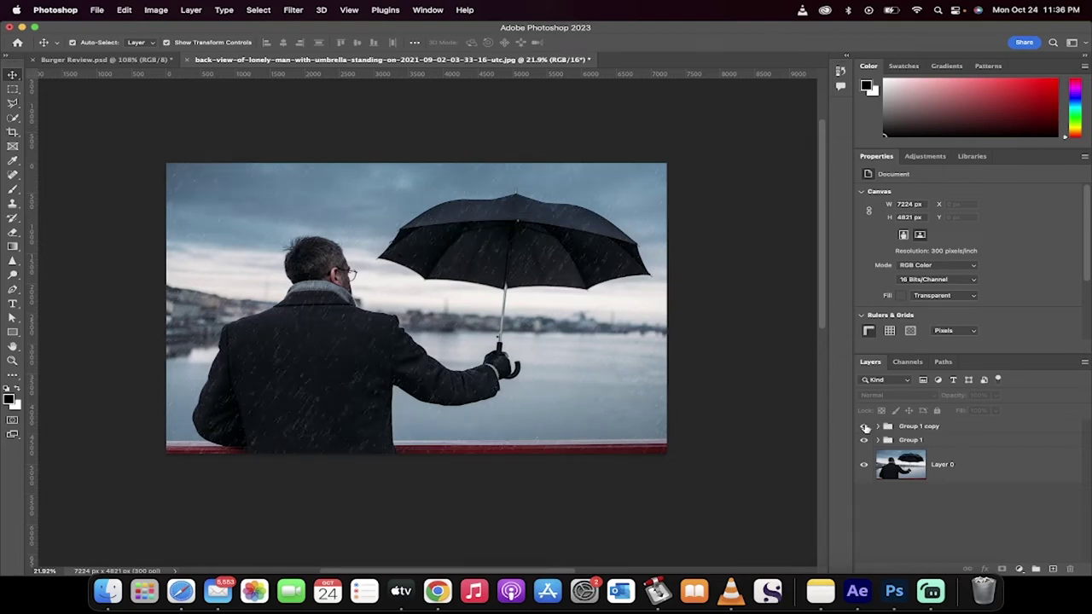
Step: Toggle the rain groups' visibility off and on to compare the photo without rain
click(864, 440)
click(864, 440)
click(865, 427)
Step: Select Group 1 copy and Group 1 and delete them, leaving only Layer 0
click(913, 429)
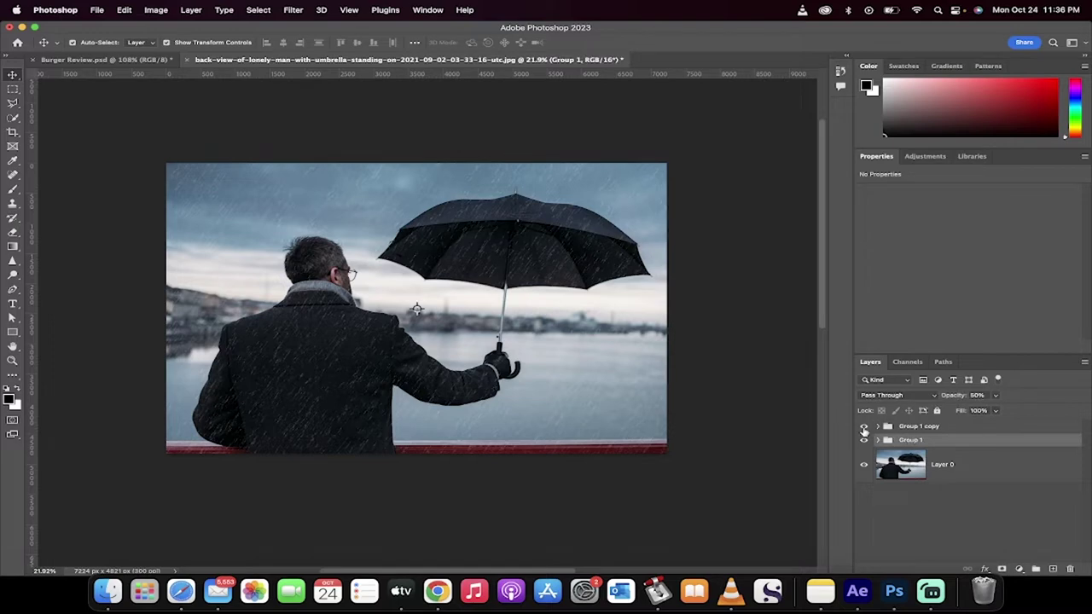
drag(865, 427, 864, 440)
shift+click(906, 440)
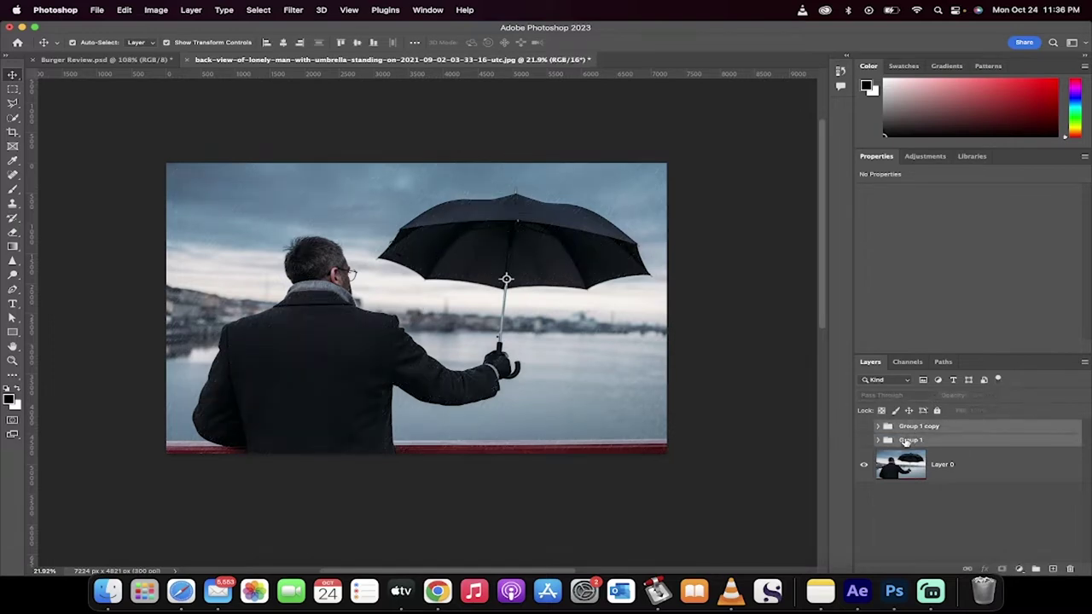
key(Delete)
click(978, 450)
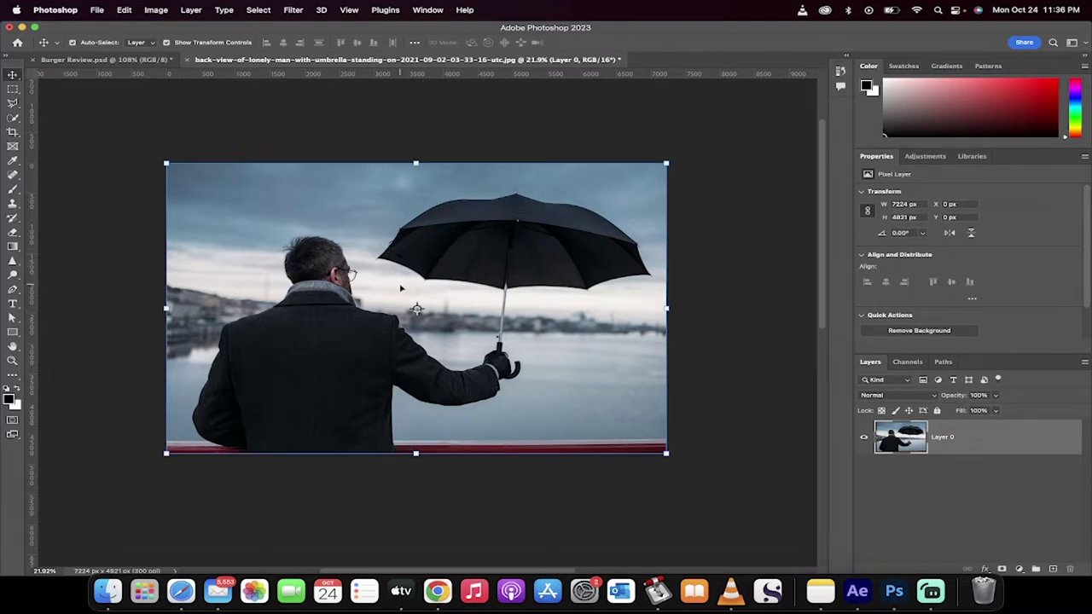
click(946, 495)
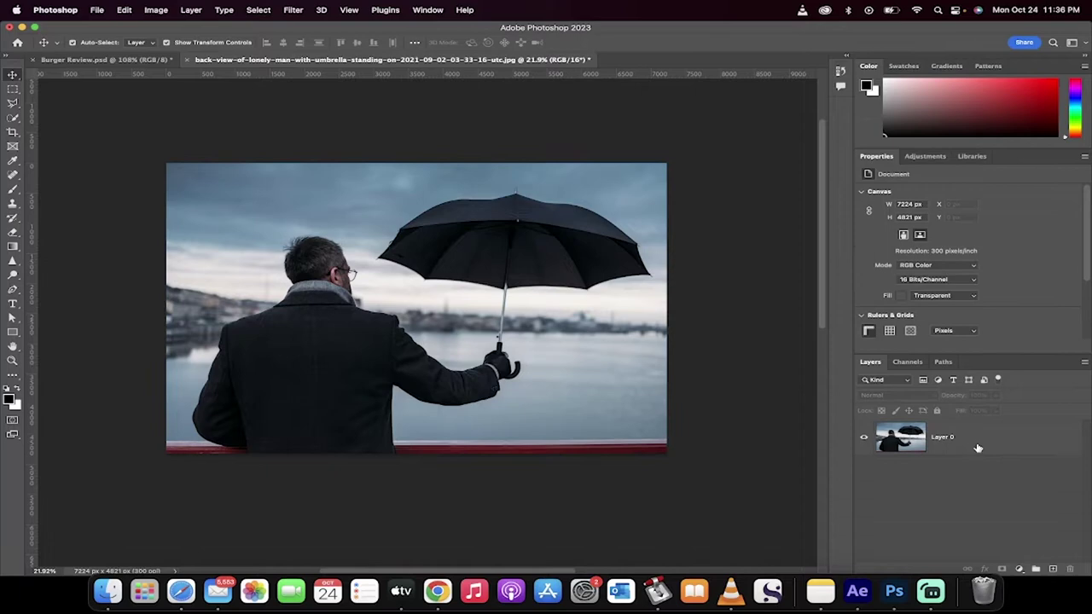
Step: Add a new blank Layer 1 above the photo layer Layer 0
click(977, 448)
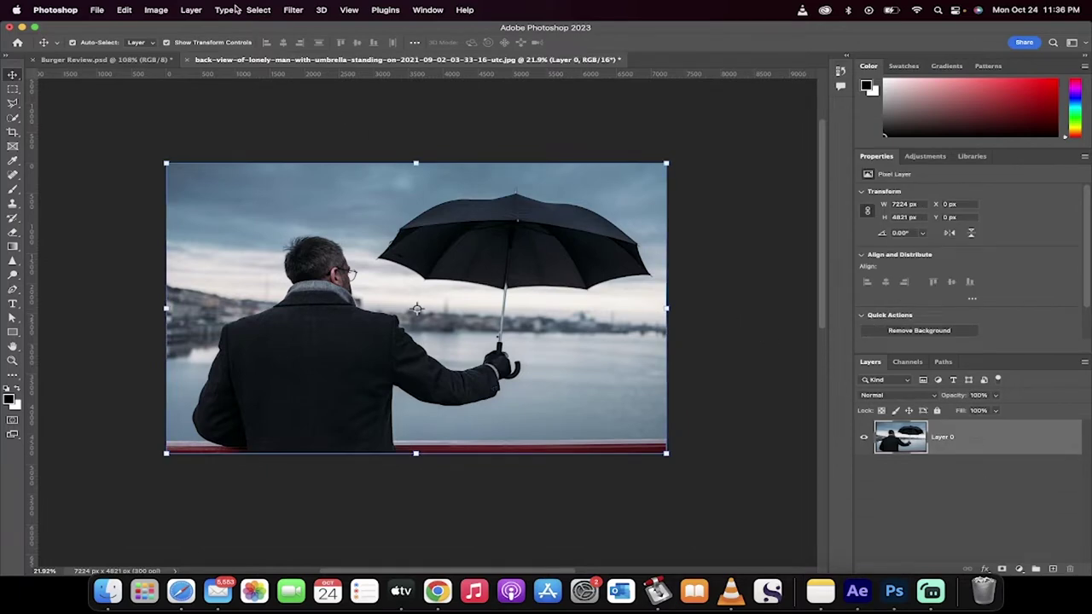
click(191, 10)
mouse_move(282, 28)
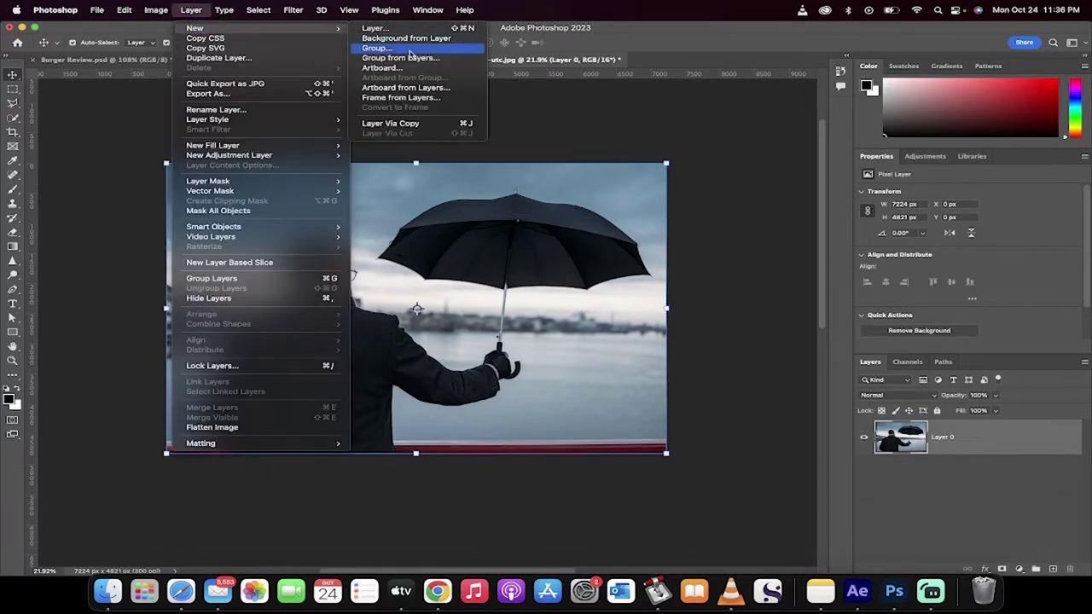
click(389, 28)
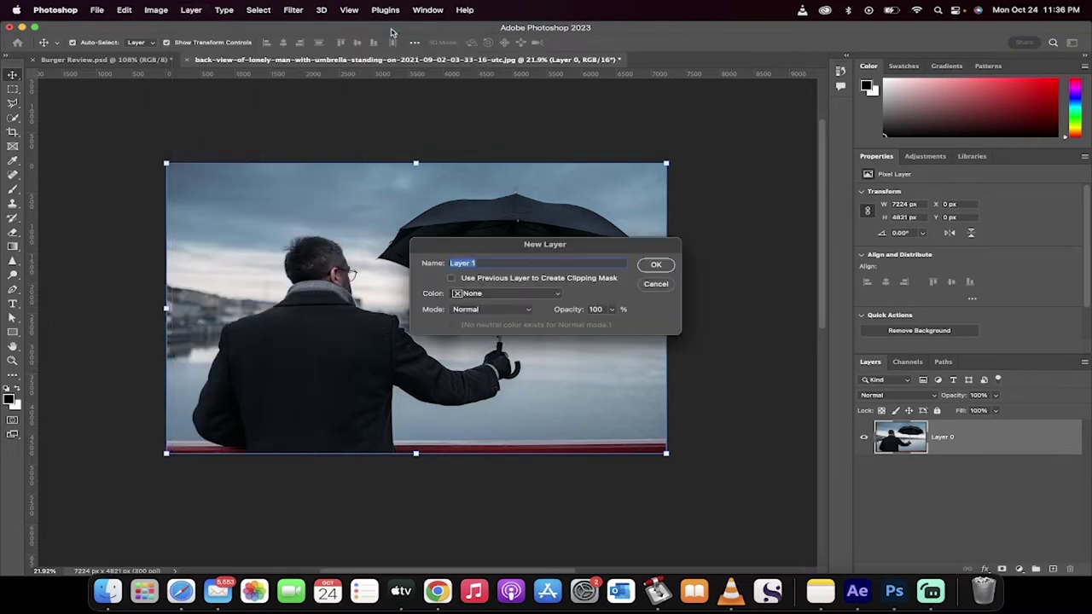
click(654, 267)
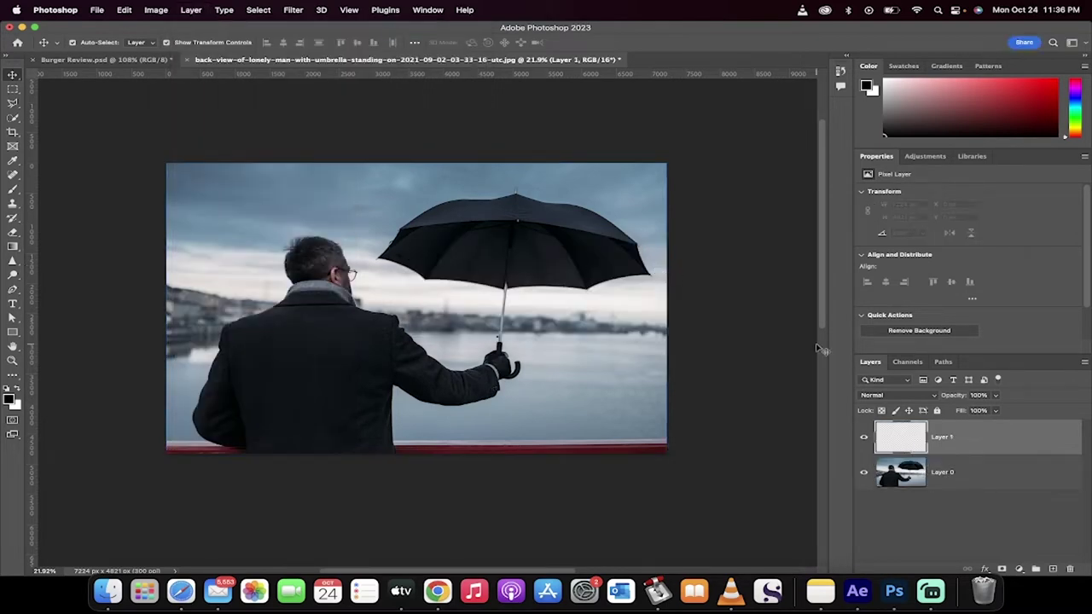
Step: Fill Layer 1 entirely with solid black
click(126, 7)
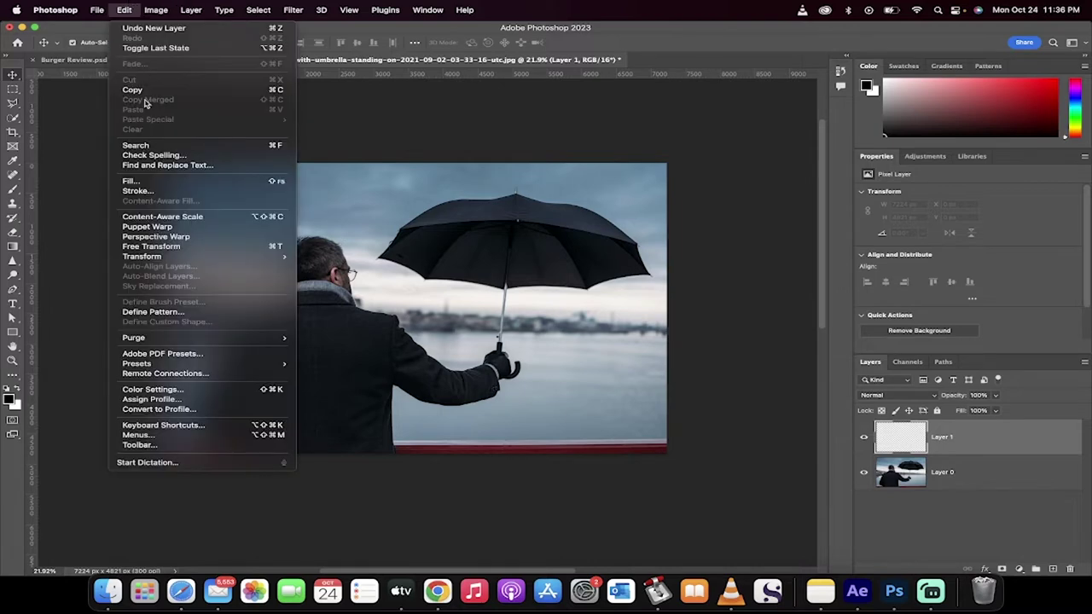
click(136, 181)
click(658, 201)
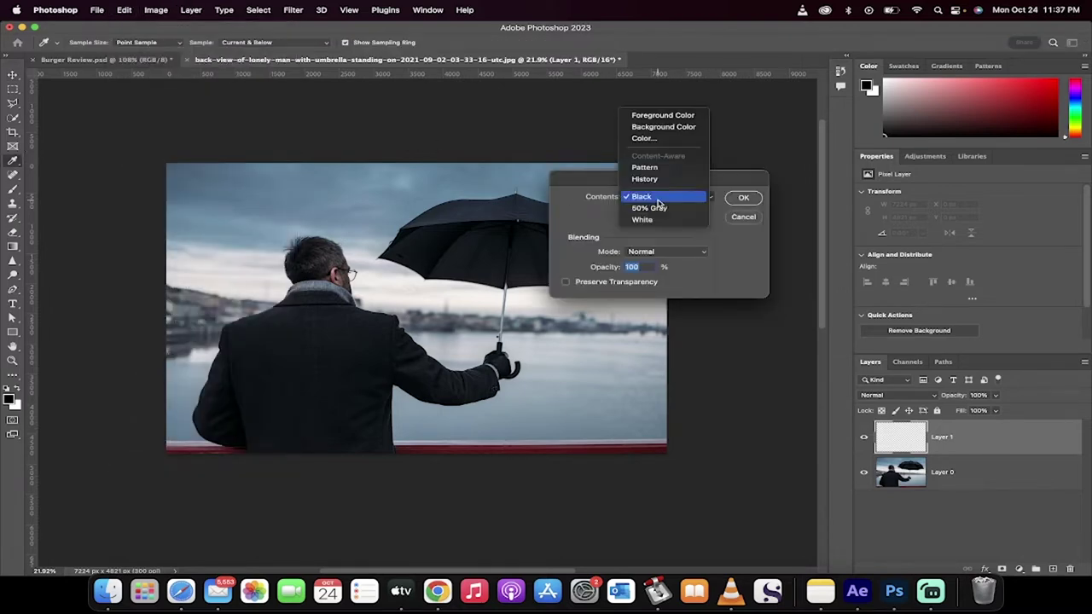
click(657, 197)
click(656, 199)
click(656, 199)
click(743, 197)
key(v)
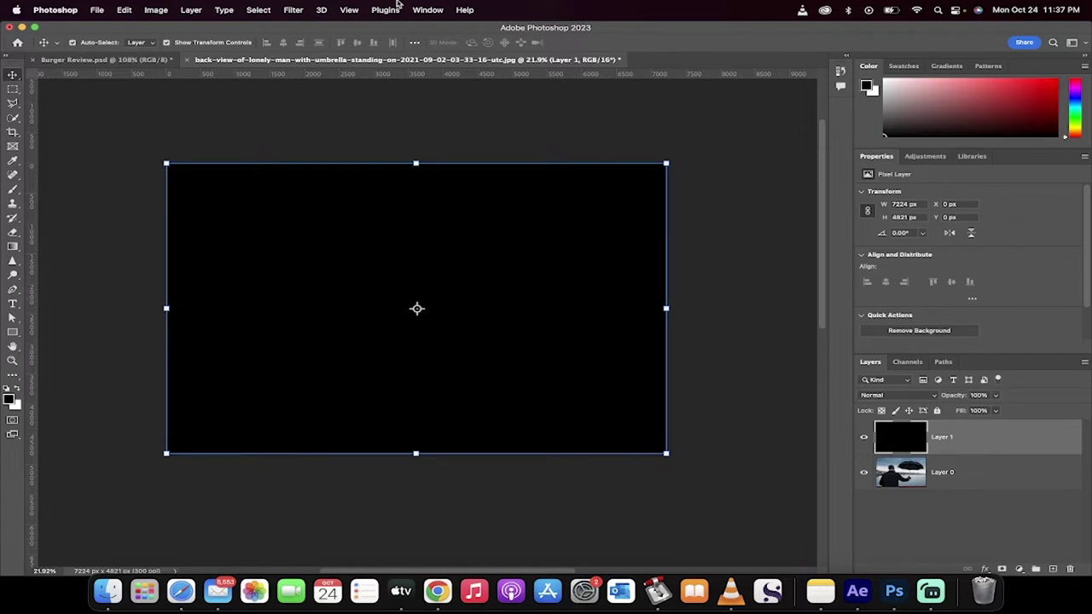
Step: Render the Fibers filter on Layer 1 with Variance 26 and Strength 6
click(293, 10)
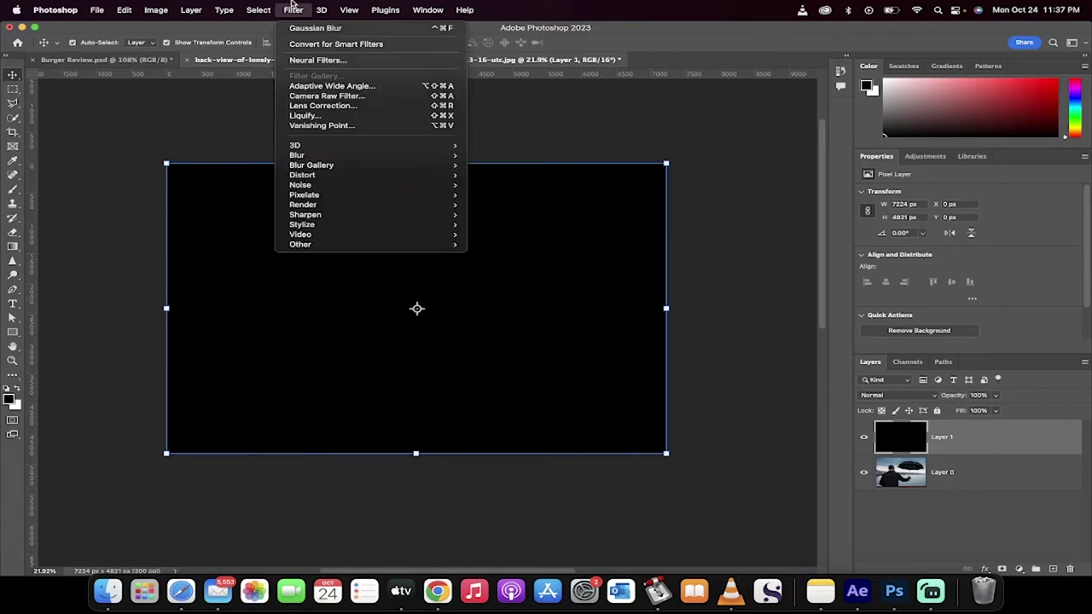
mouse_move(319, 180)
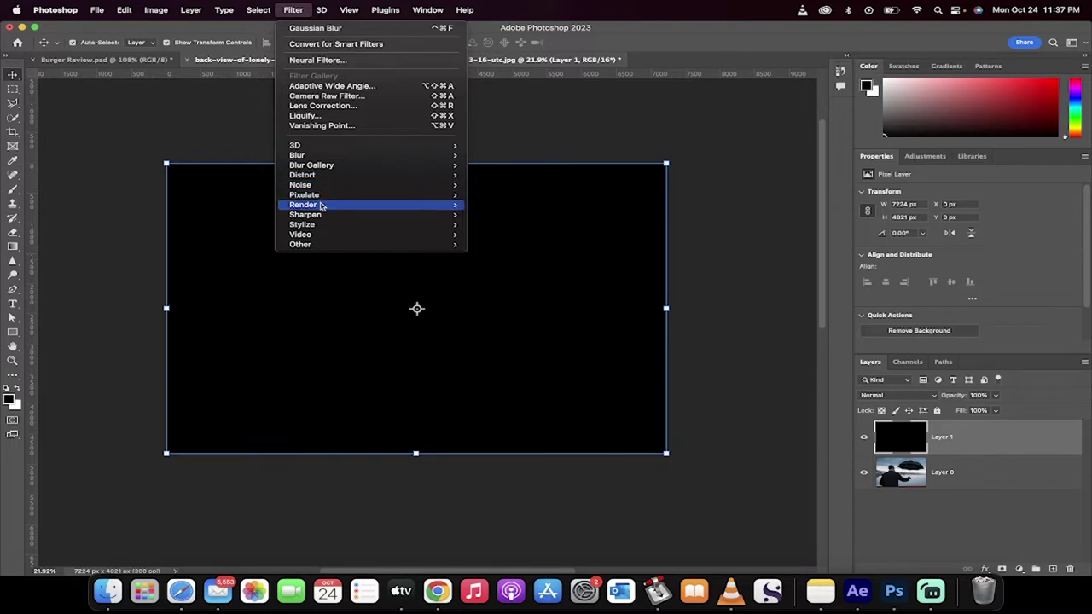
mouse_move(322, 206)
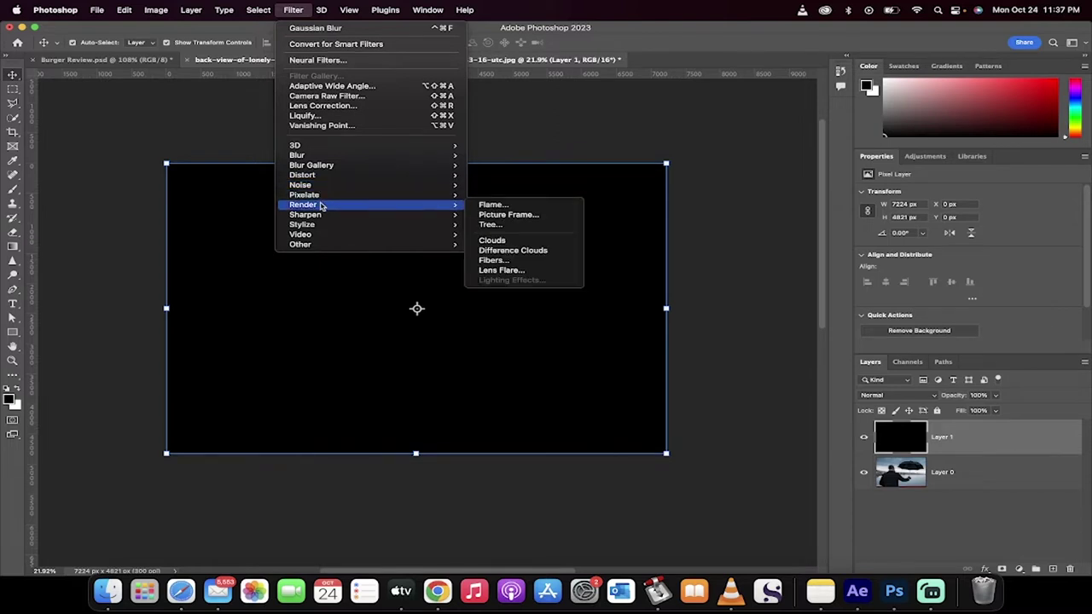
click(512, 261)
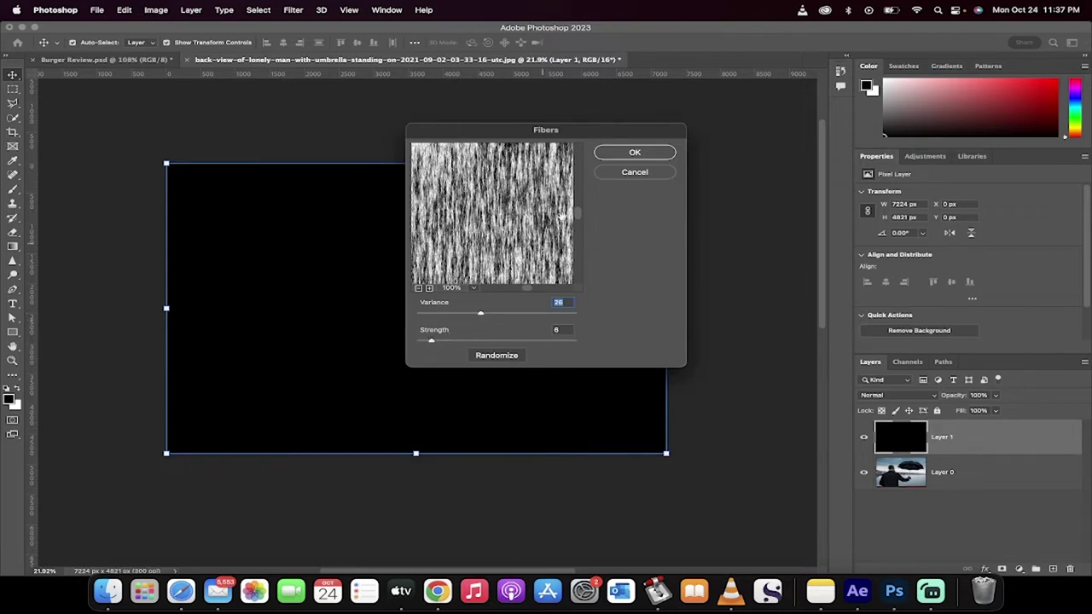
click(635, 152)
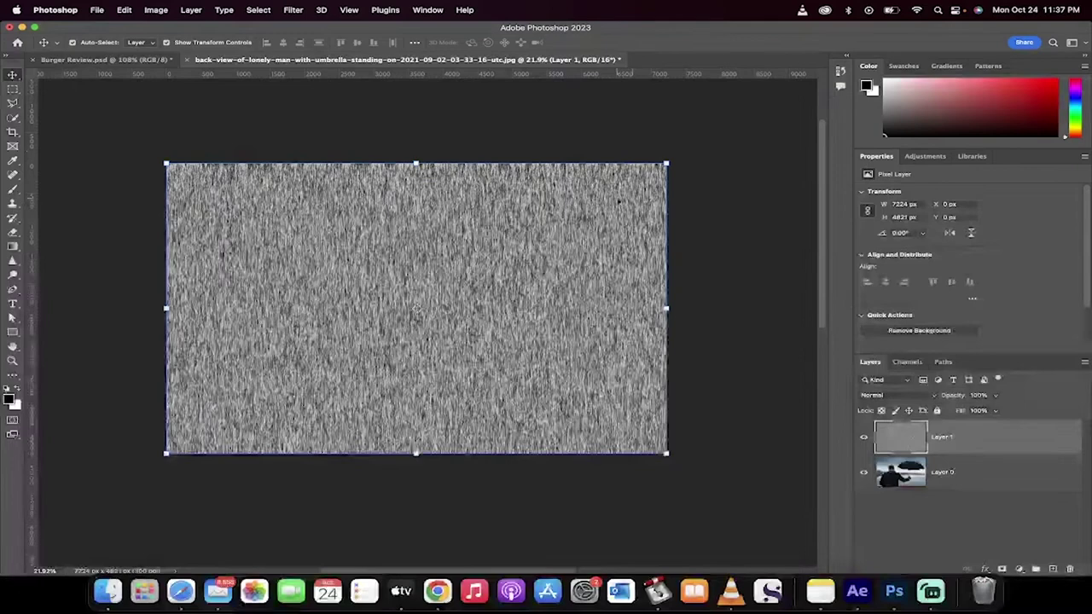
key(super+minus)
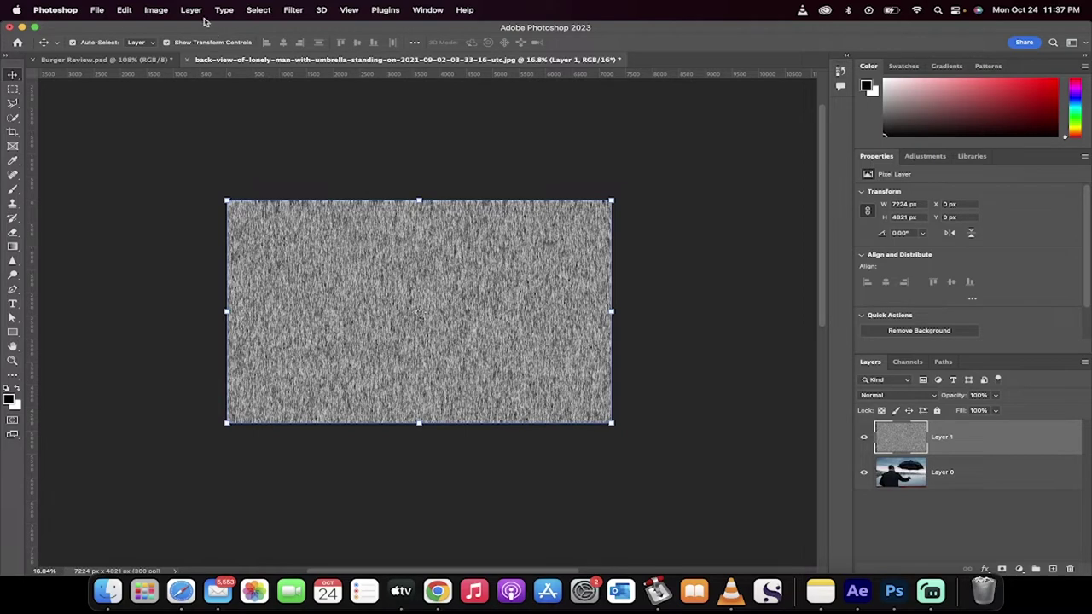
Step: Scale the Fibers layer to 300% width and height with linked proportions
click(123, 10)
mouse_move(156, 5)
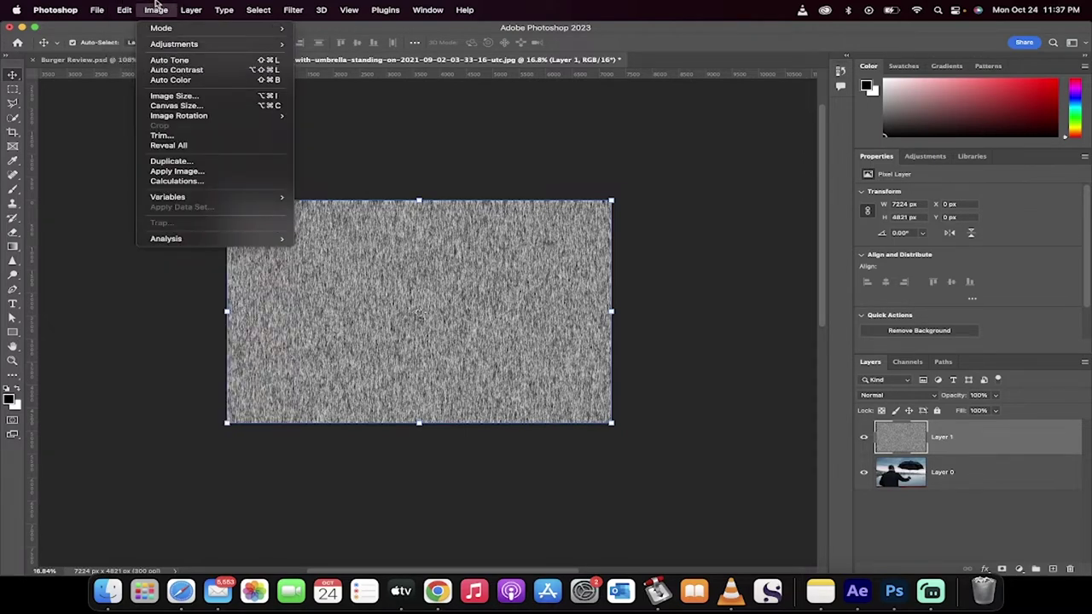
click(154, 6)
click(125, 9)
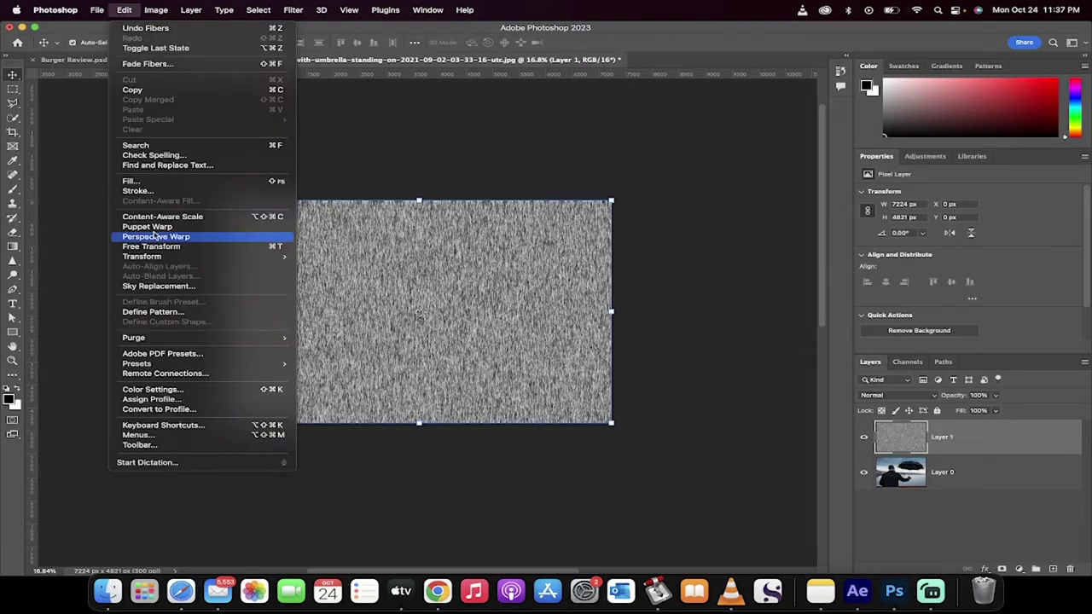
mouse_move(205, 256)
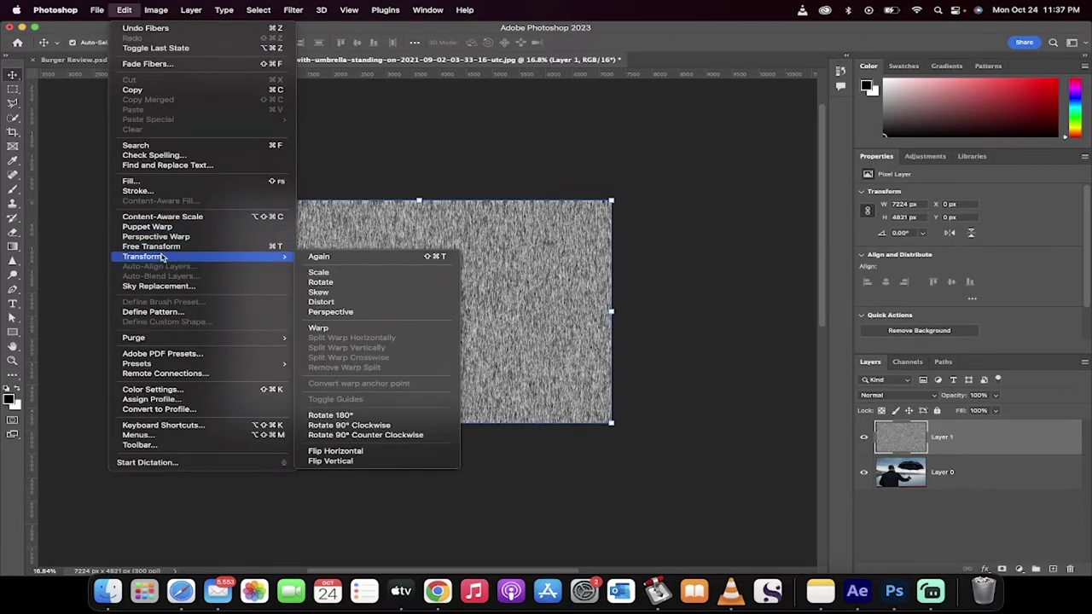
click(318, 271)
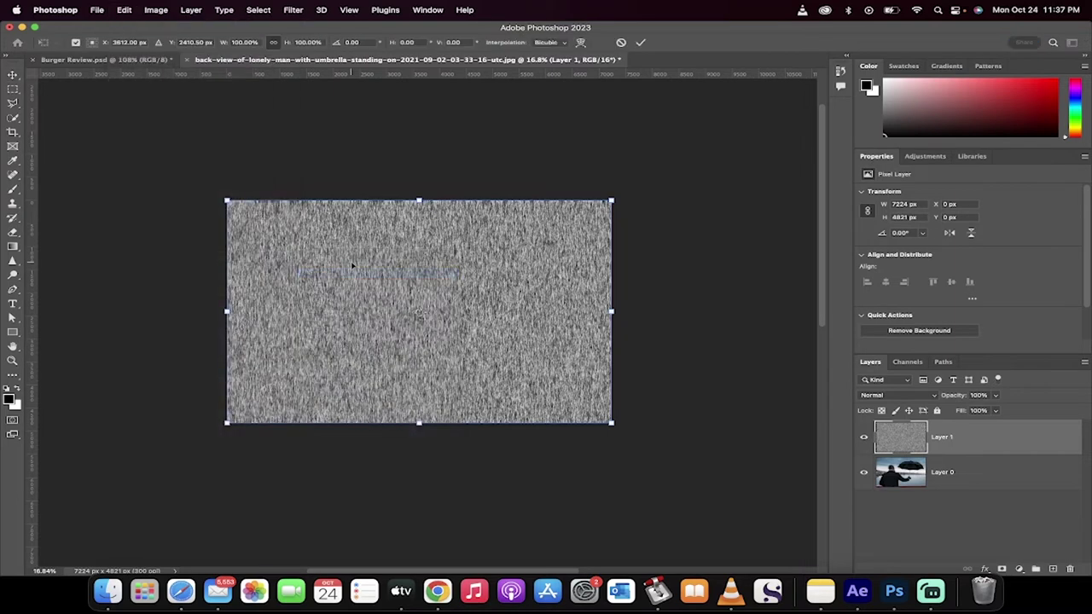
click(248, 41)
text(300)
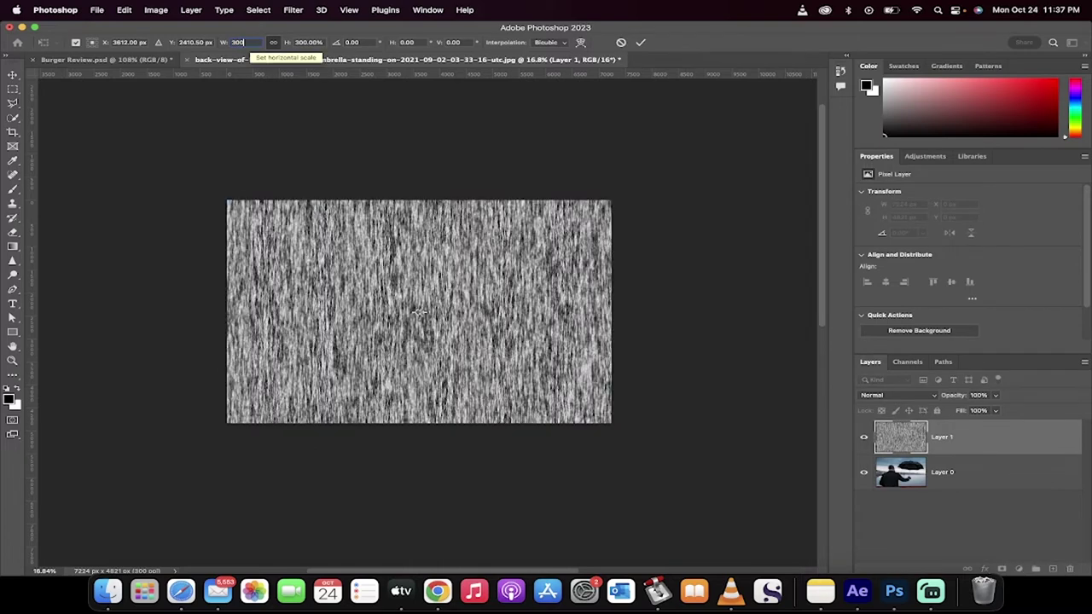
key(Tab)
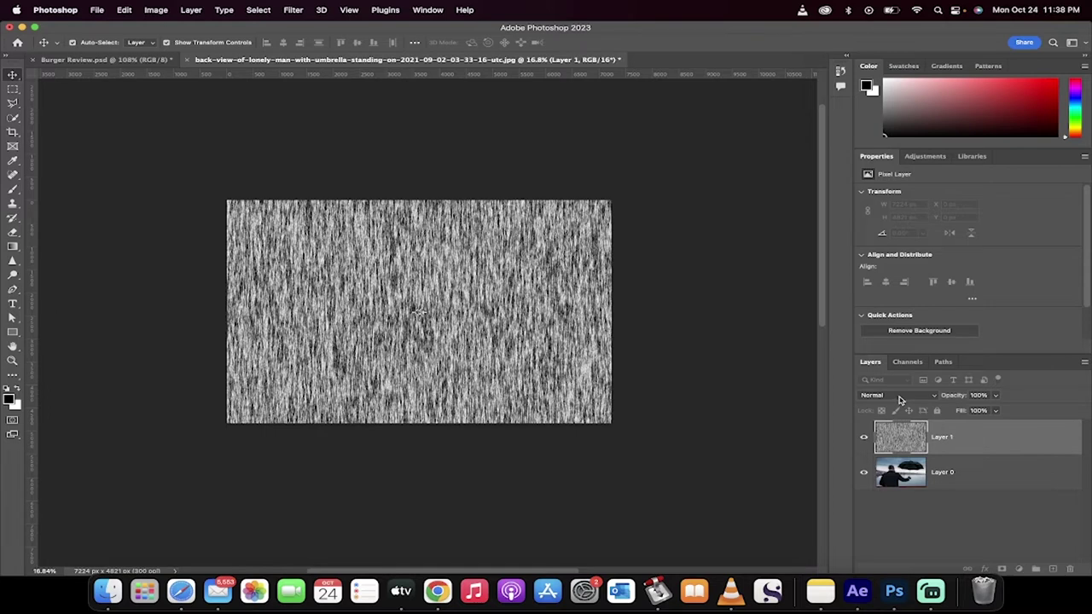
Step: Change Layer 1's blend mode to Screen so the streaks overlay the umbrella
click(900, 400)
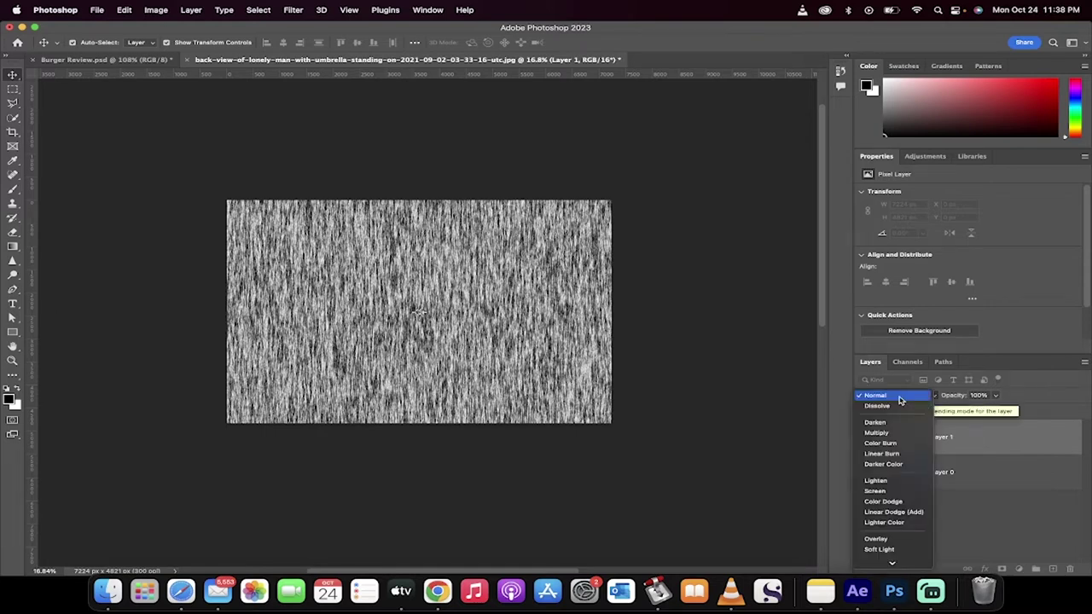
click(877, 490)
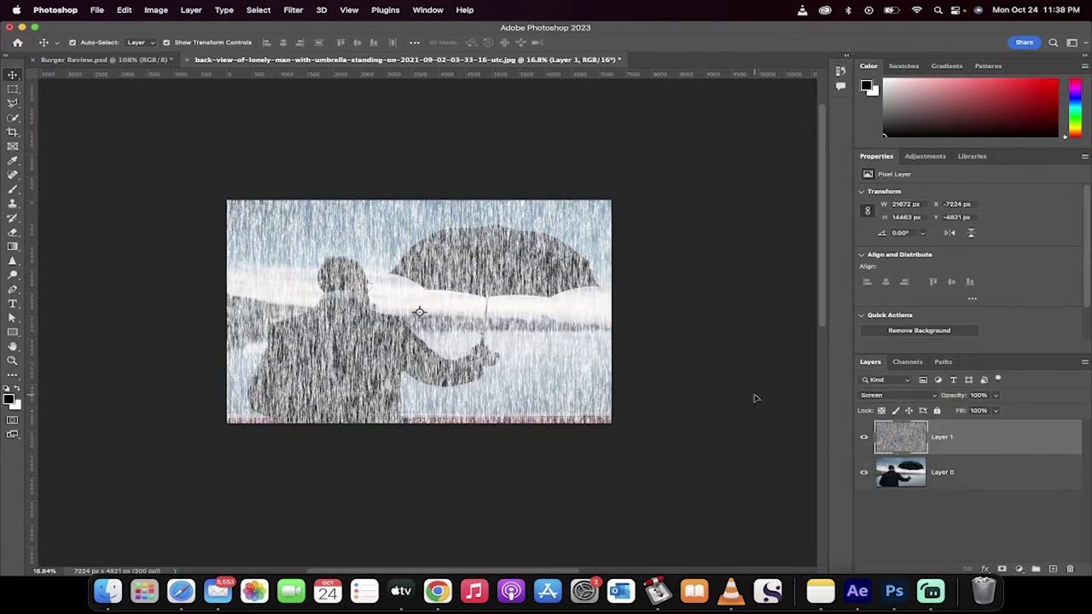
scroll(552, 343, up, 2)
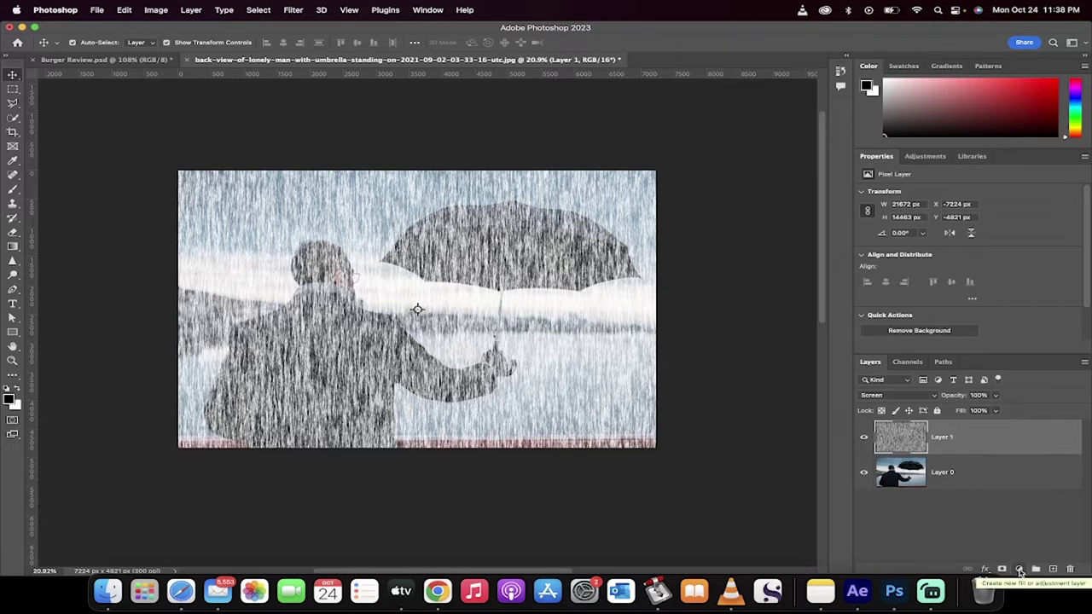
Step: Add a Levels 1 adjustment clipped to Layer 1 with black input raised to 208
click(1020, 570)
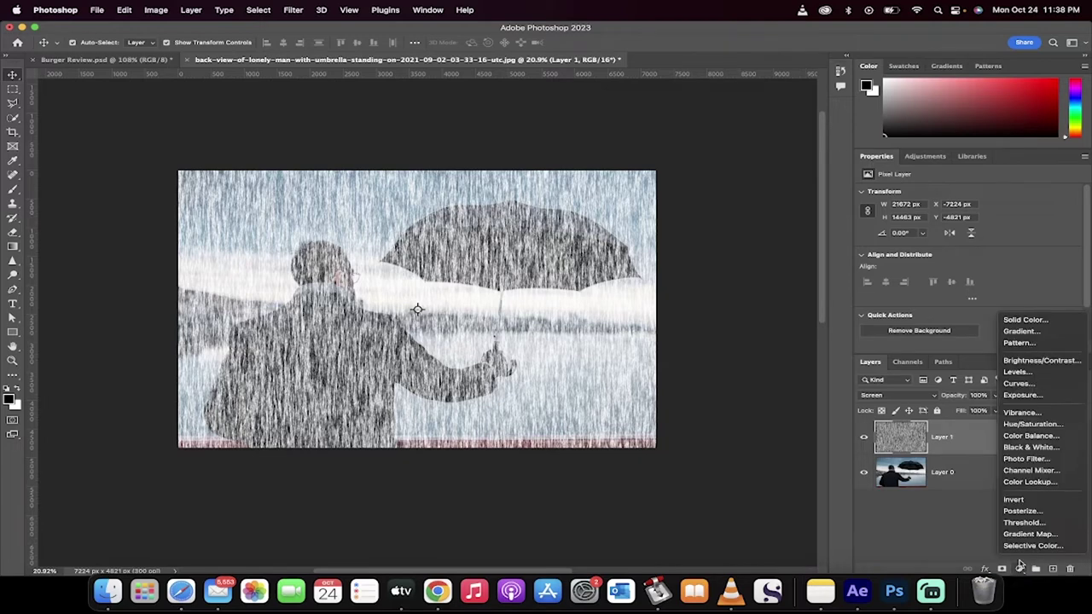
click(1017, 373)
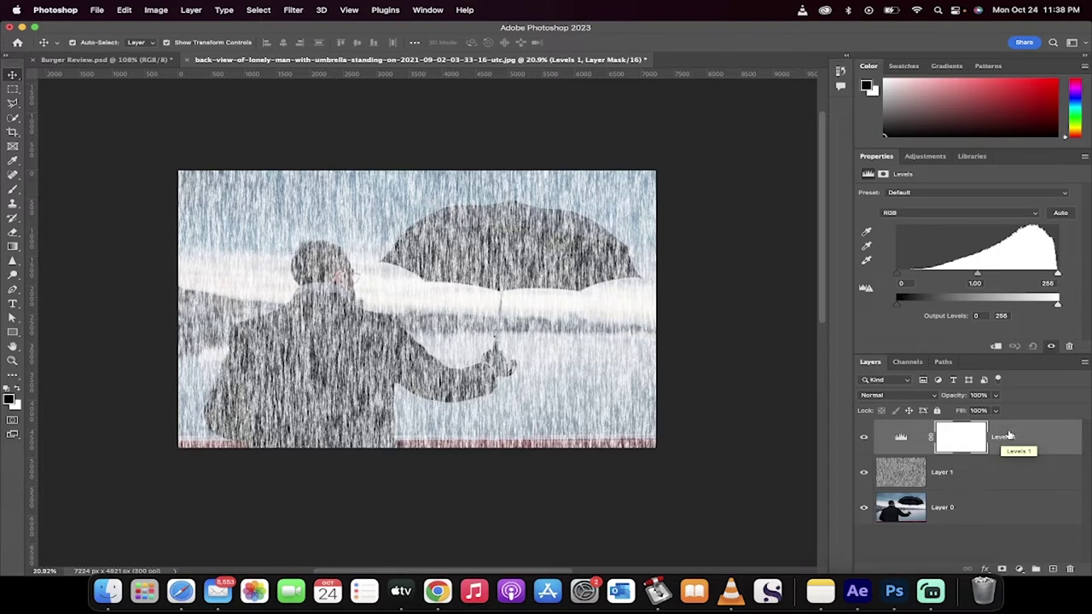
drag(1002, 443, 1000, 450)
alt+click(1000, 452)
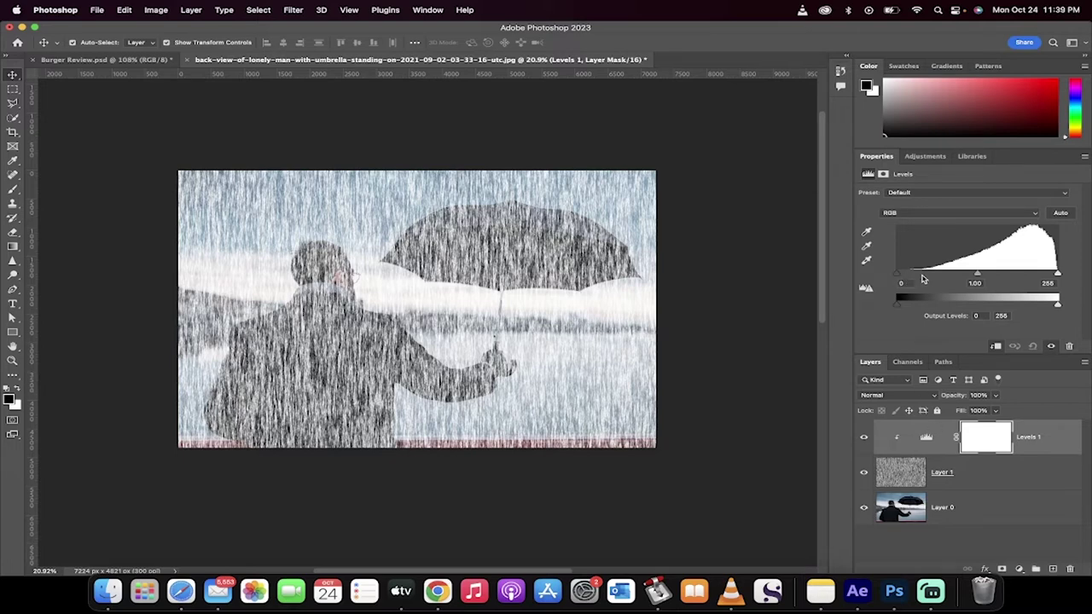
drag(898, 278, 1047, 275)
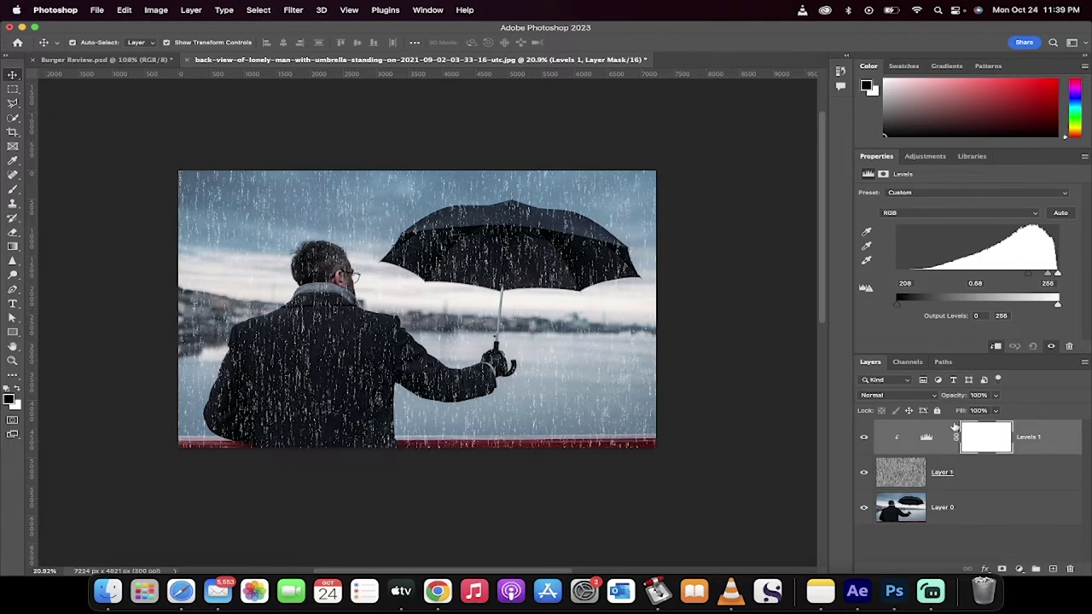
click(994, 446)
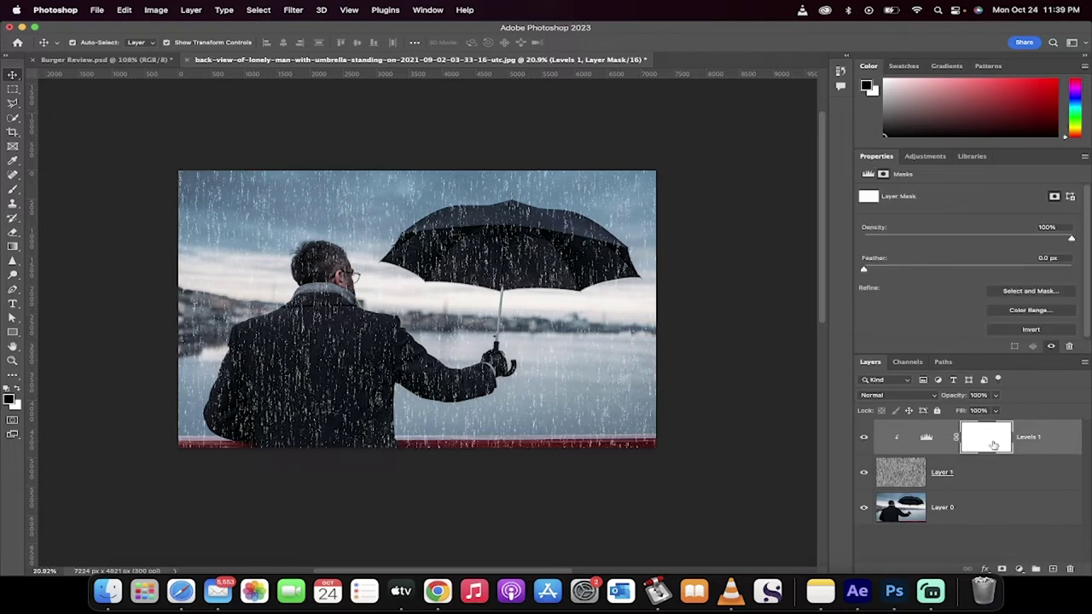
click(926, 437)
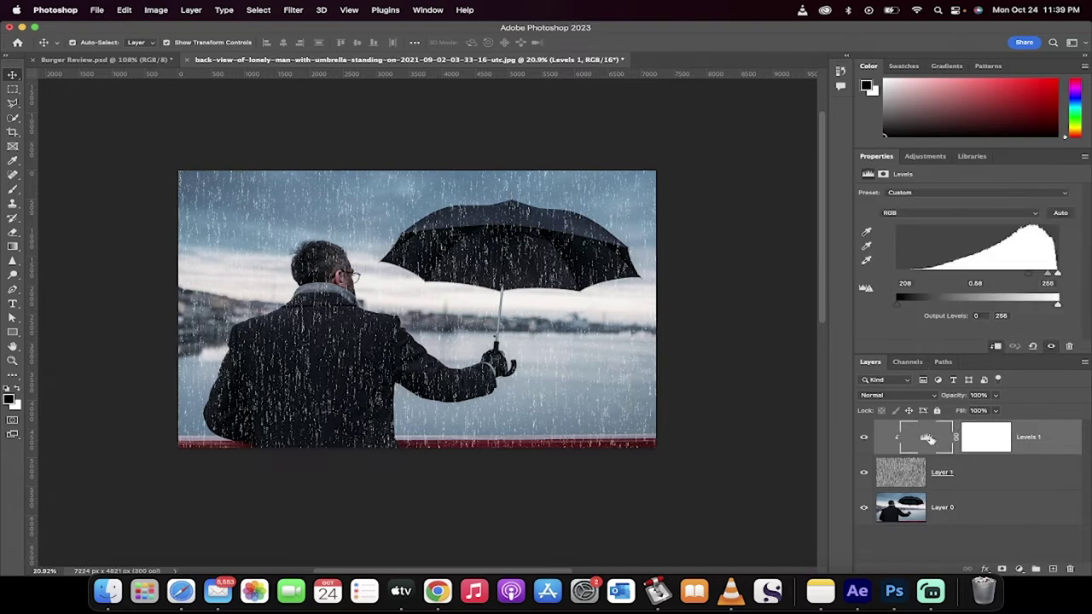
click(294, 8)
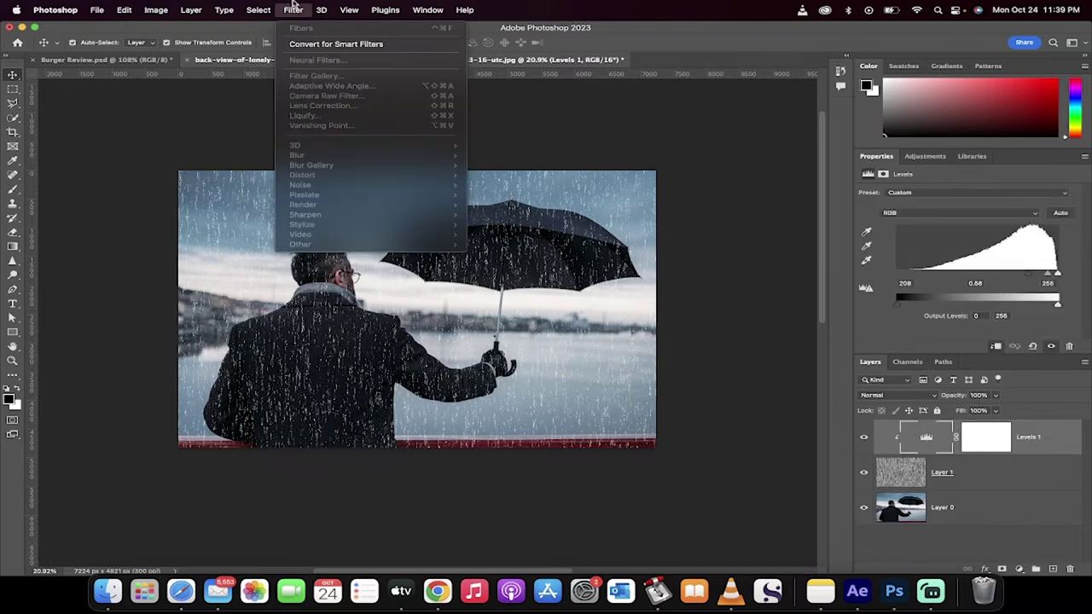
click(294, 8)
click(975, 430)
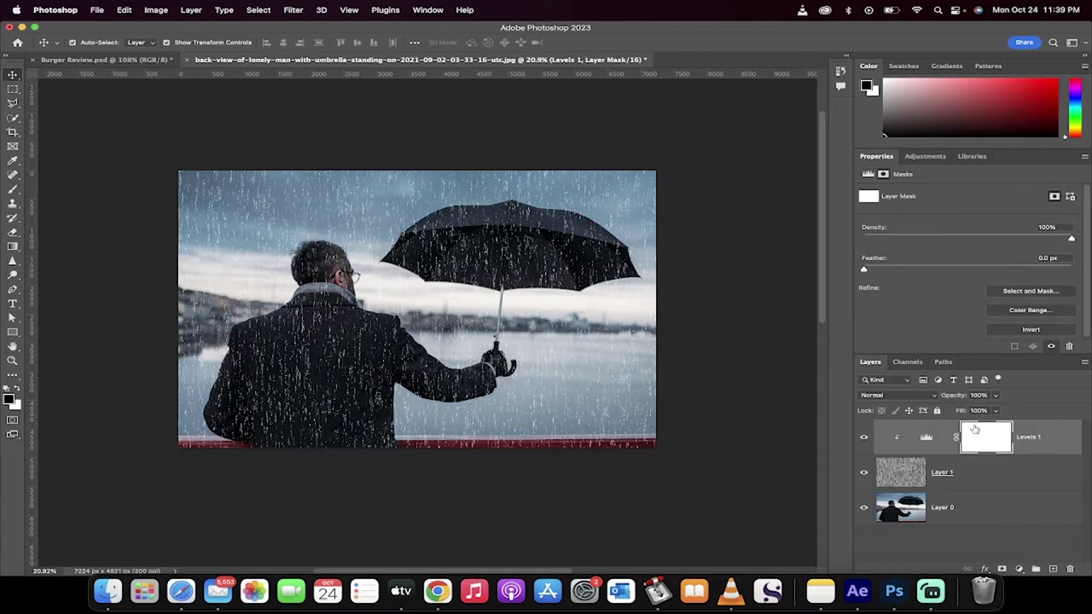
click(911, 476)
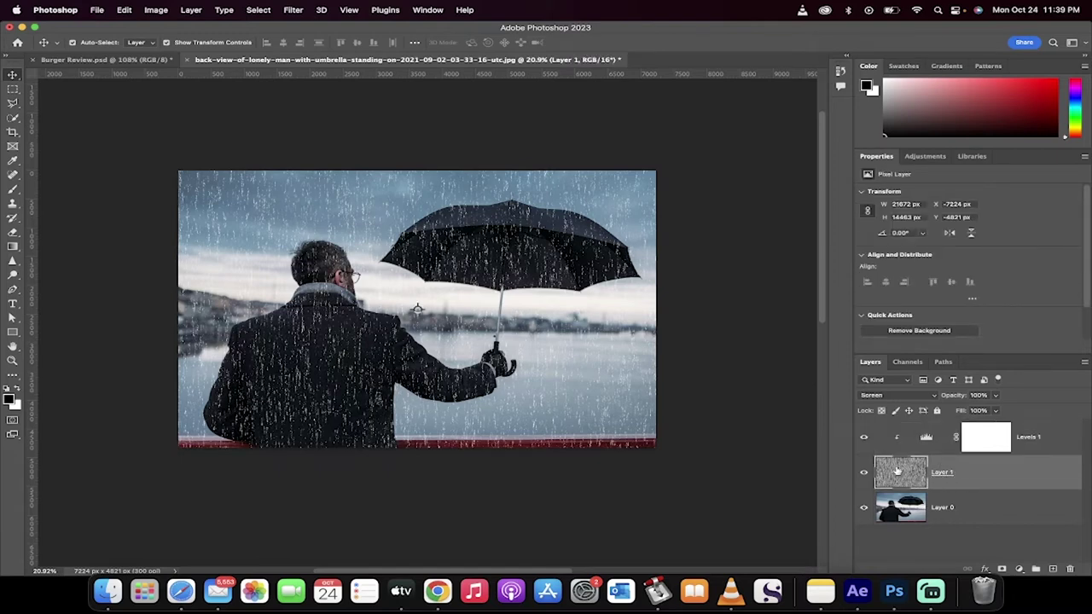
Step: Apply Motion Blur to the streak layer with Angle 60 and Distance 10
click(292, 9)
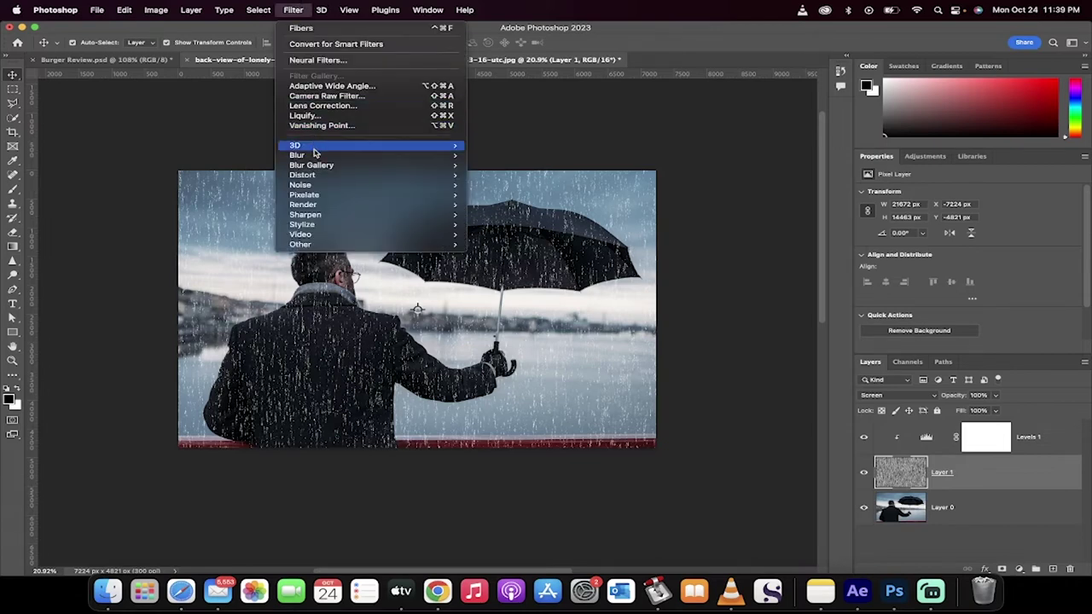
mouse_move(317, 156)
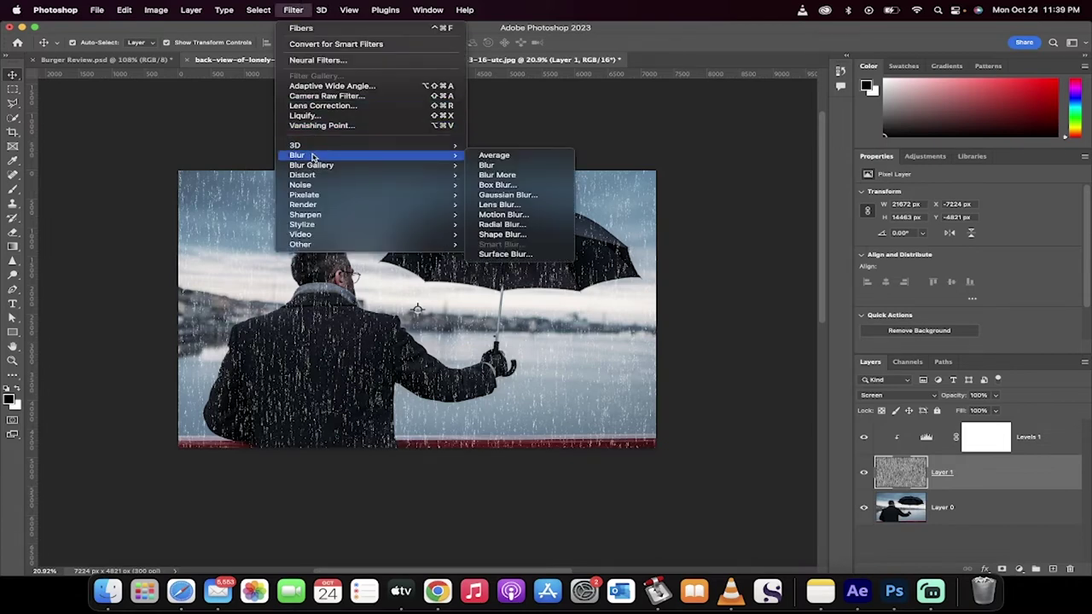
click(503, 216)
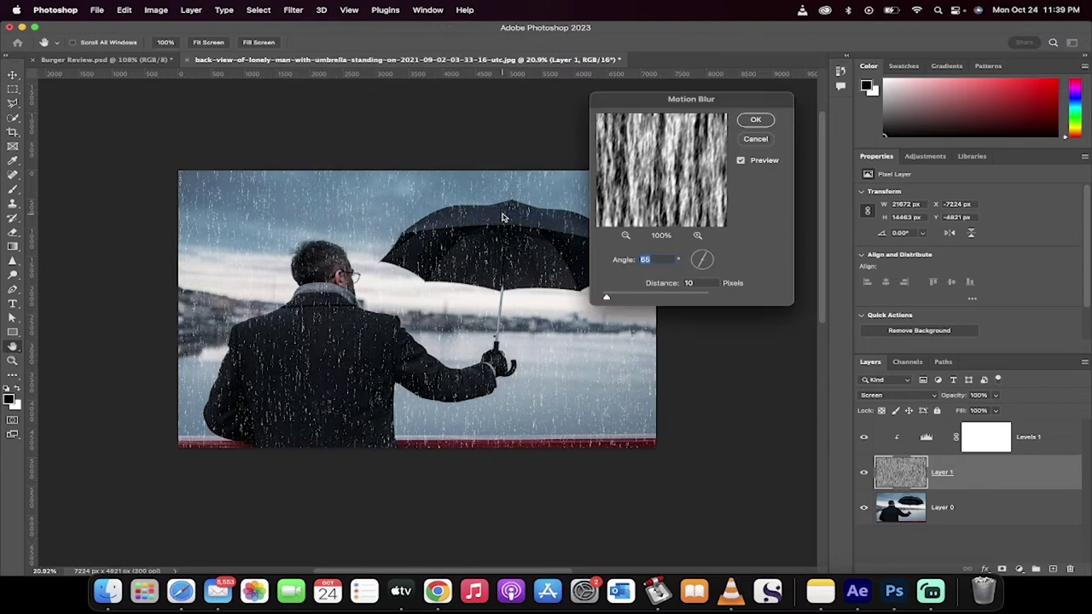
click(607, 299)
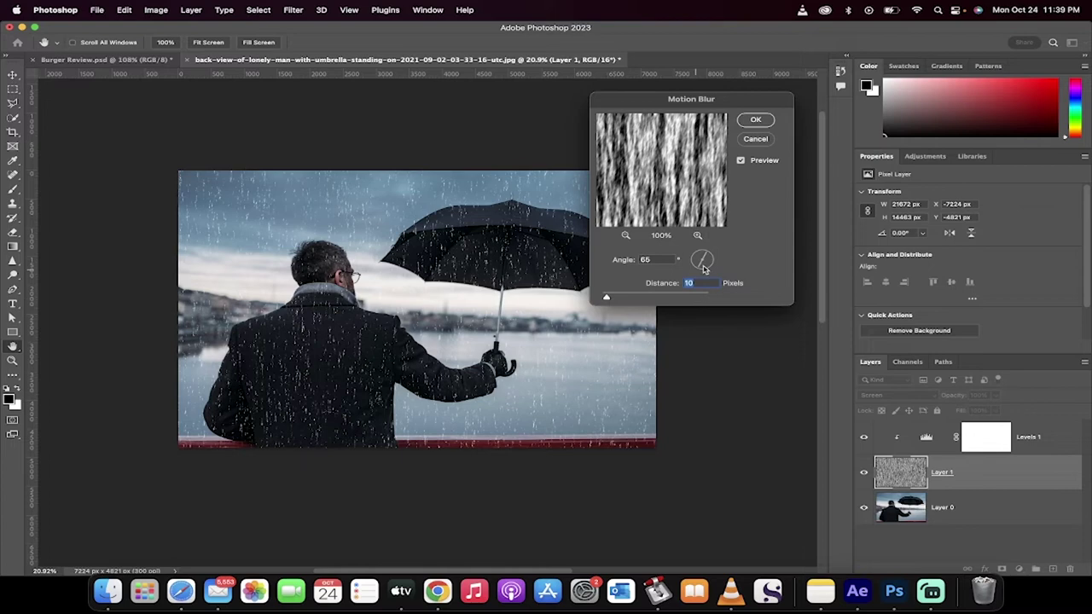
double_click(659, 259)
text(42)
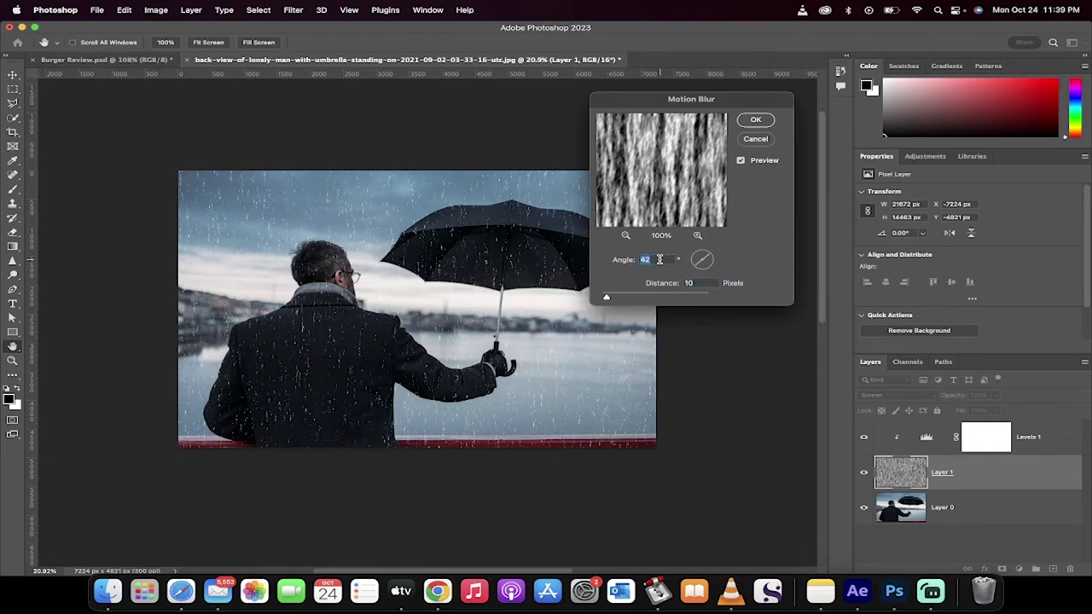
key(Up)
key(Up)
key(Up)
key(Up)
key(Up)
key(Up)
key(Up)
key(Up)
key(Up)
key(Up)
key(Up)
key(Up)
key(Up)
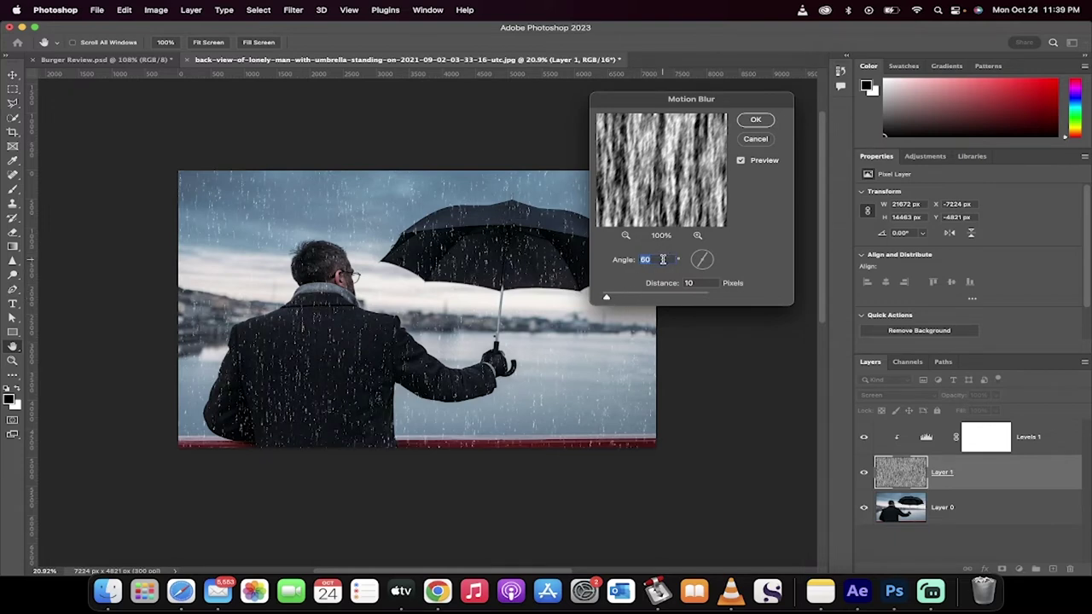
click(754, 125)
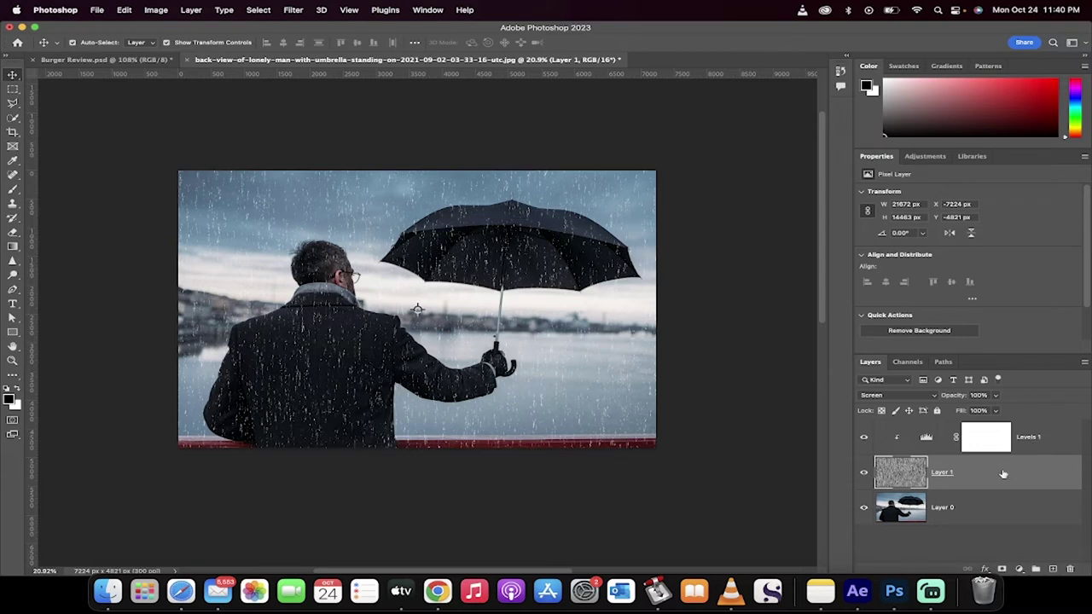
Step: Group Levels 1 and Layer 1 into Group 1, then duplicate it as Group 1 copy
click(1032, 439)
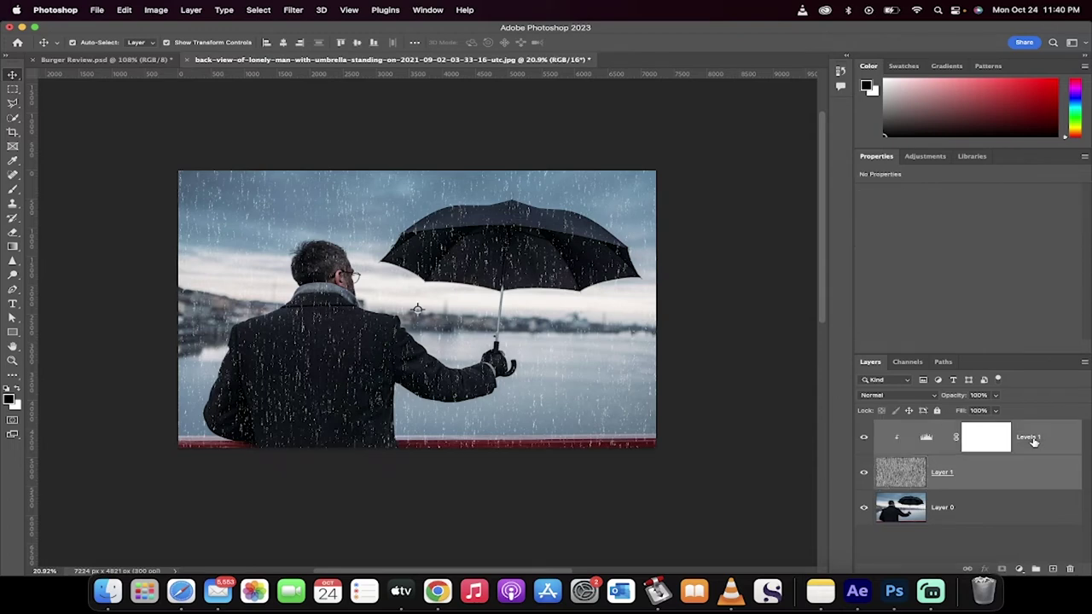
right_click(1035, 441)
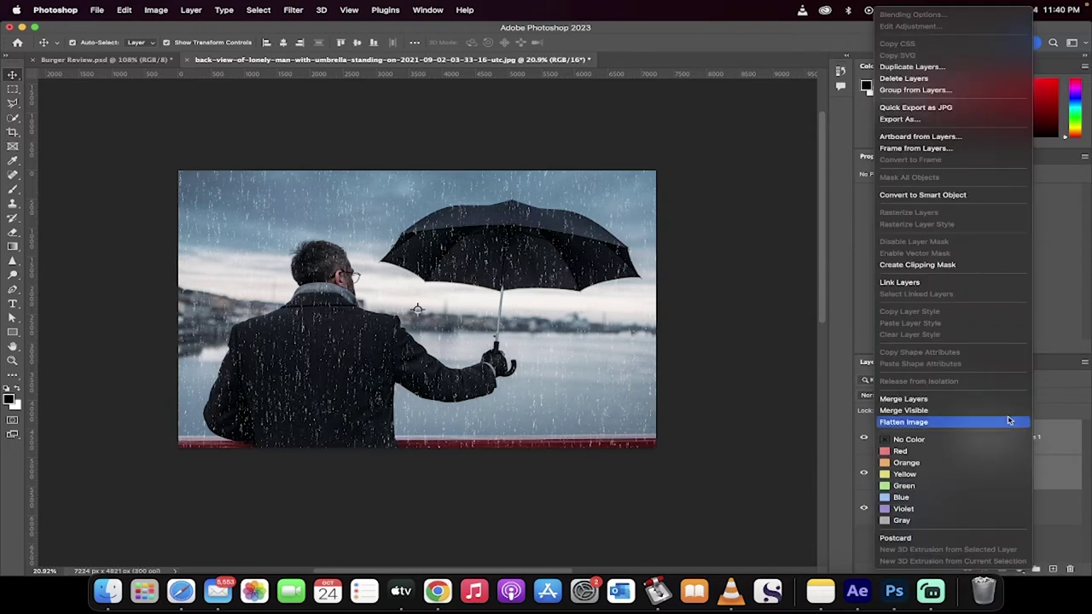
click(938, 90)
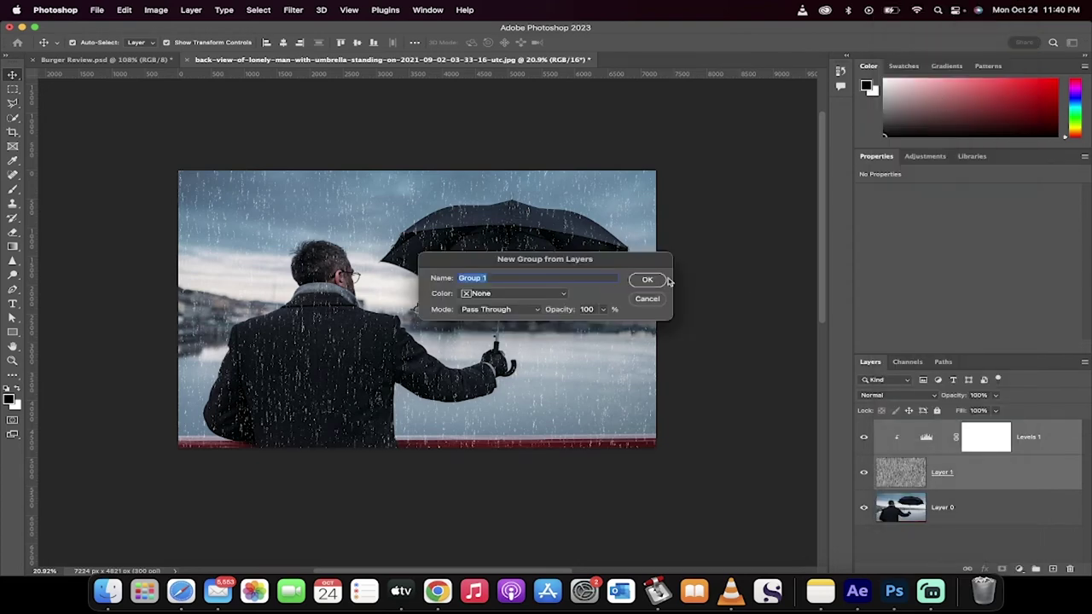
click(648, 280)
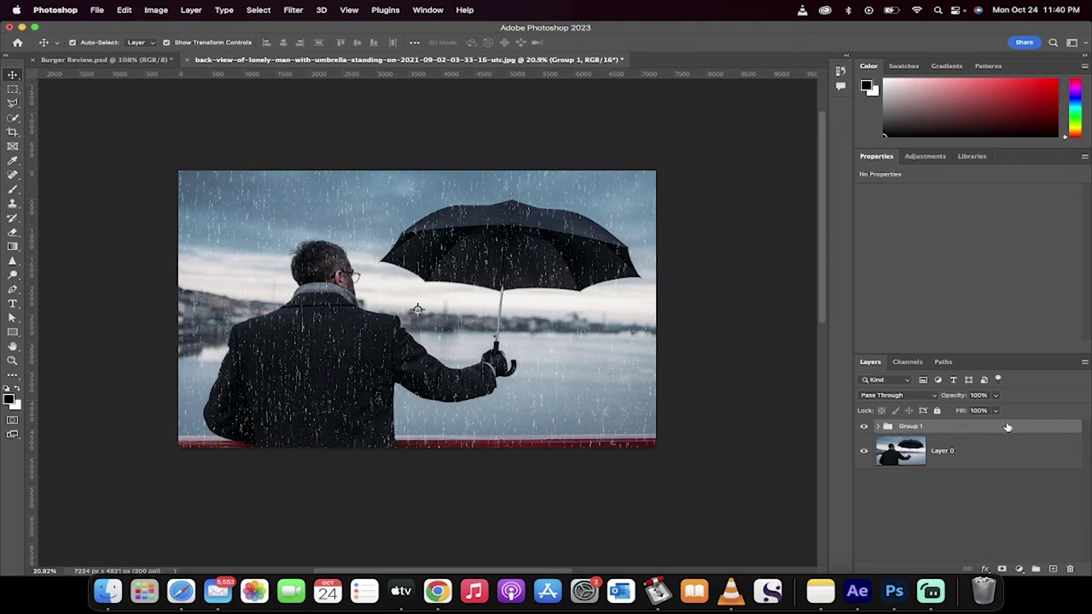
drag(1012, 428, 1051, 567)
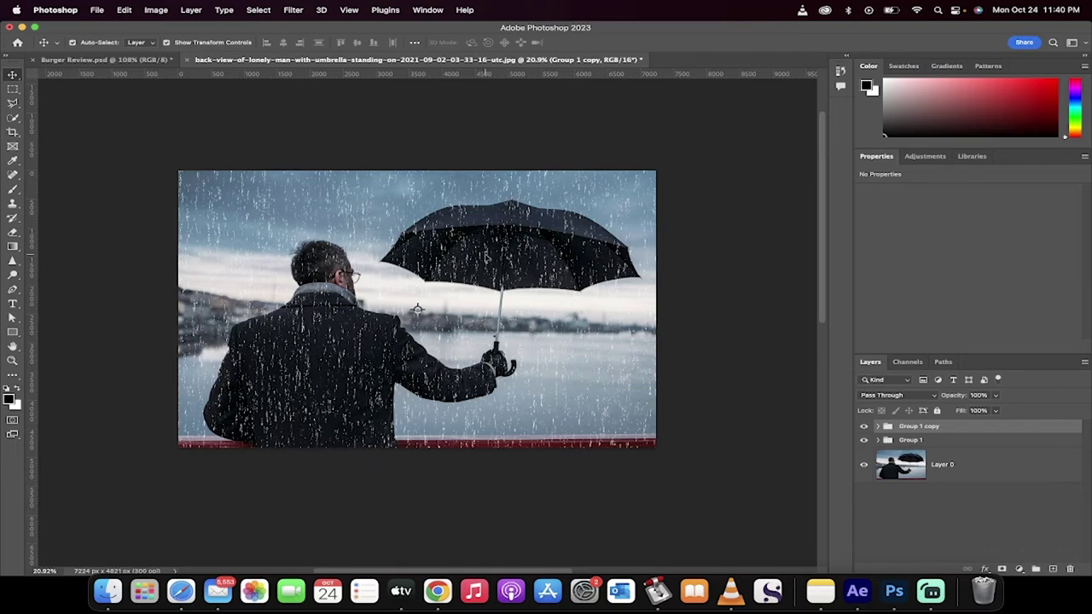
click(487, 258)
key(super+minus)
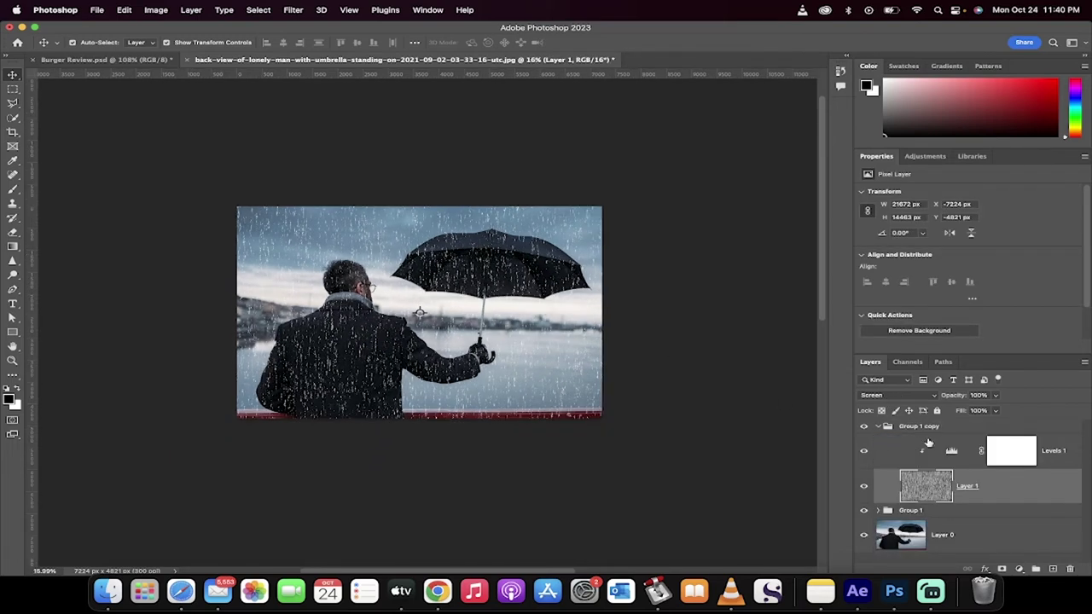
click(888, 429)
click(879, 427)
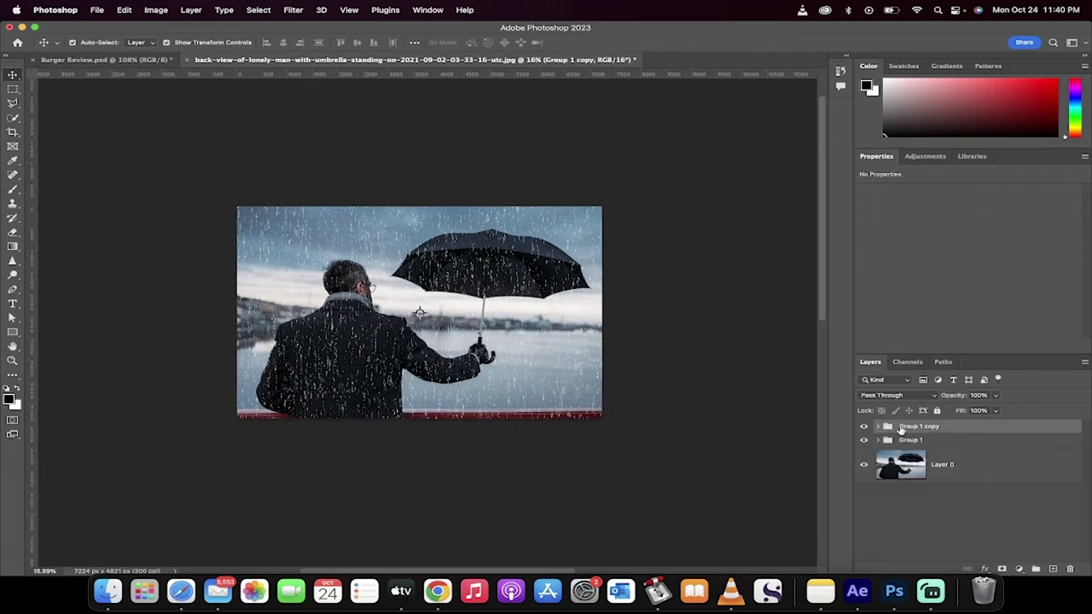
key(super+t)
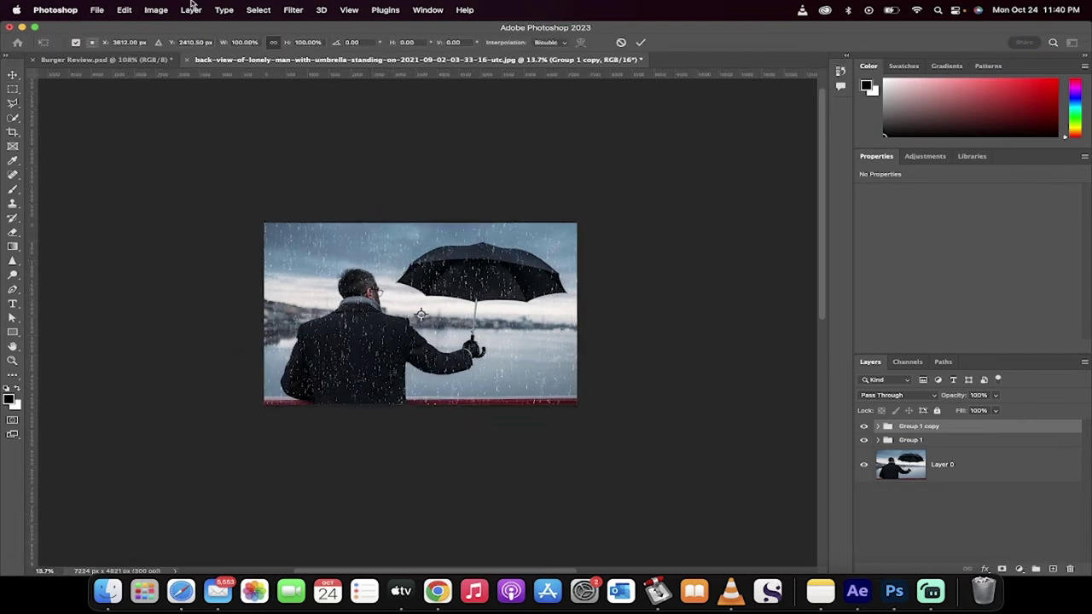
click(125, 9)
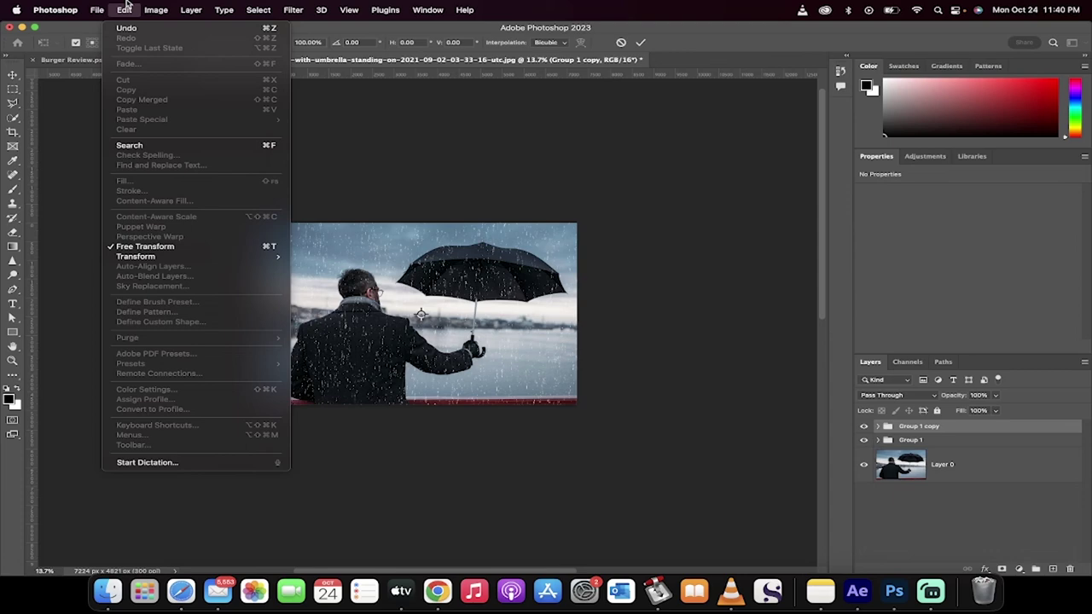
click(141, 247)
key(super+0)
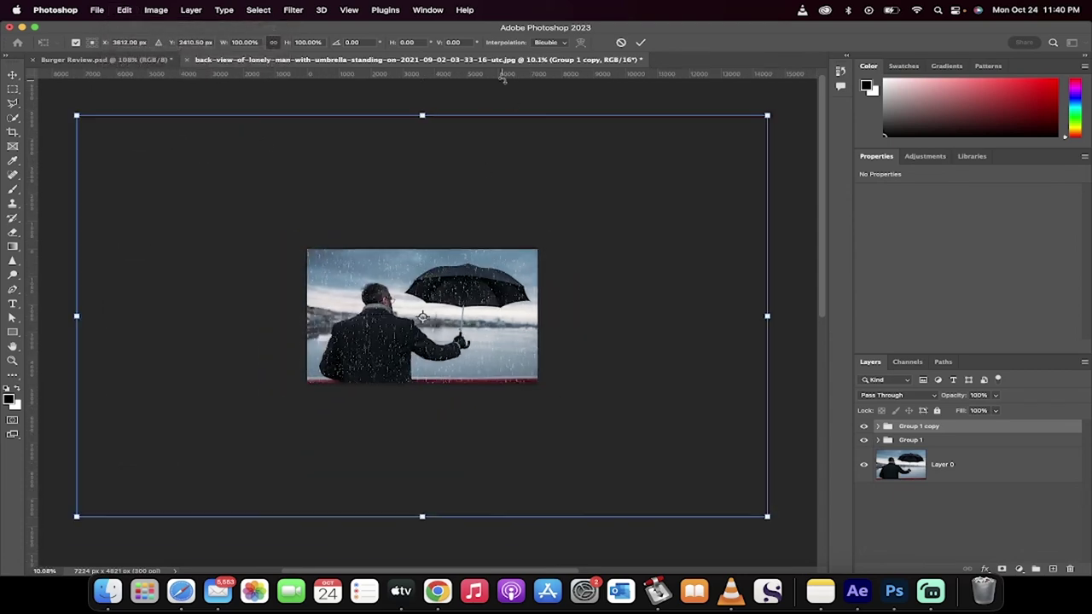
click(984, 526)
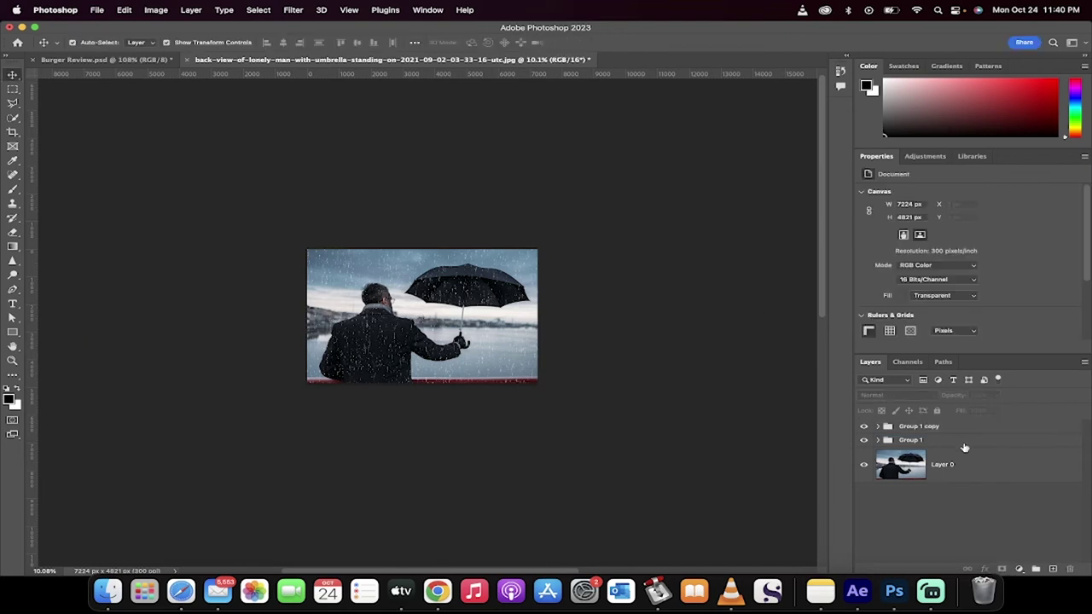
click(942, 433)
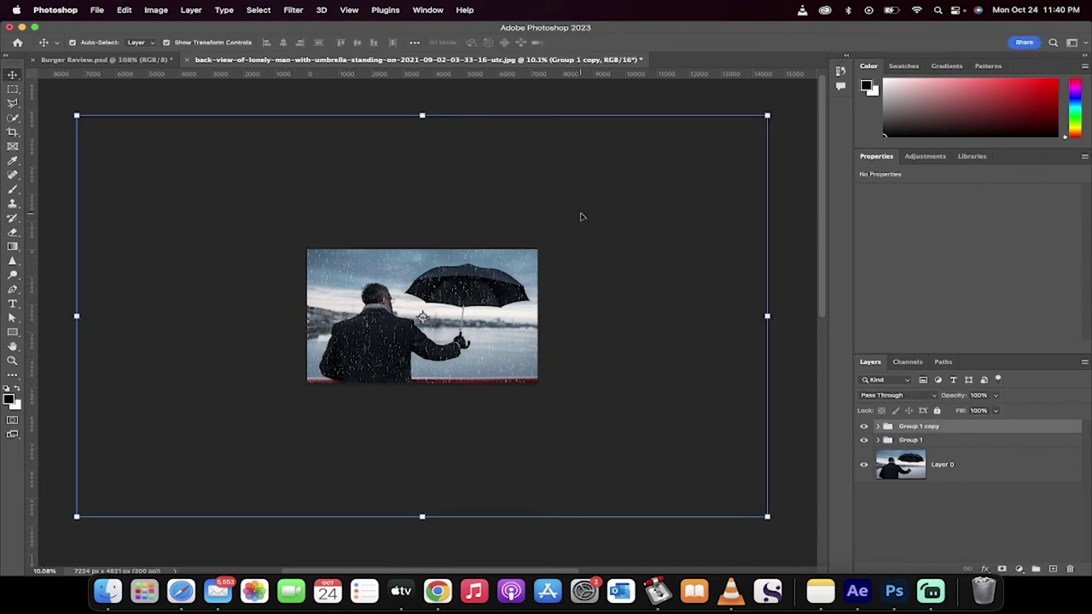
click(123, 9)
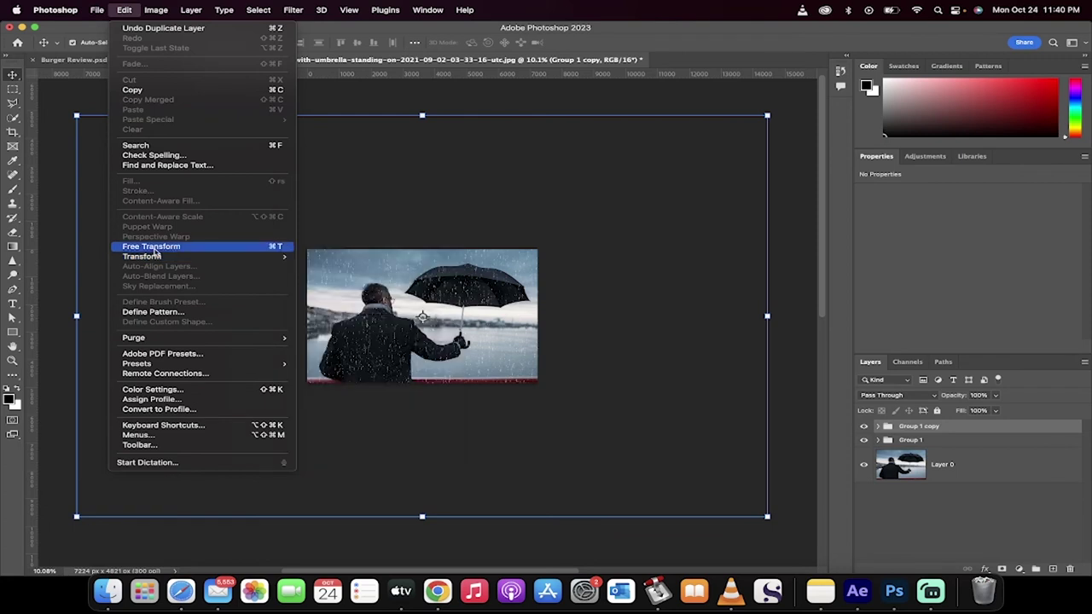
Step: Scale Group 1 copy to about 84% and rotate it roughly 26° clockwise
click(158, 8)
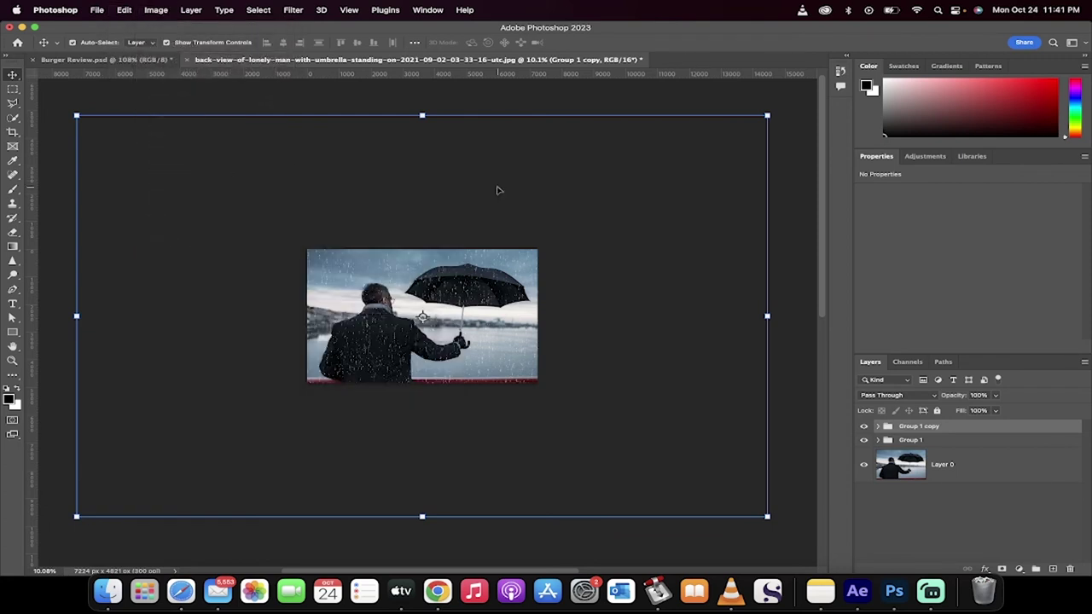
scroll(497, 189, up, 2)
scroll(497, 190, right, 3)
scroll(497, 189, left, 1)
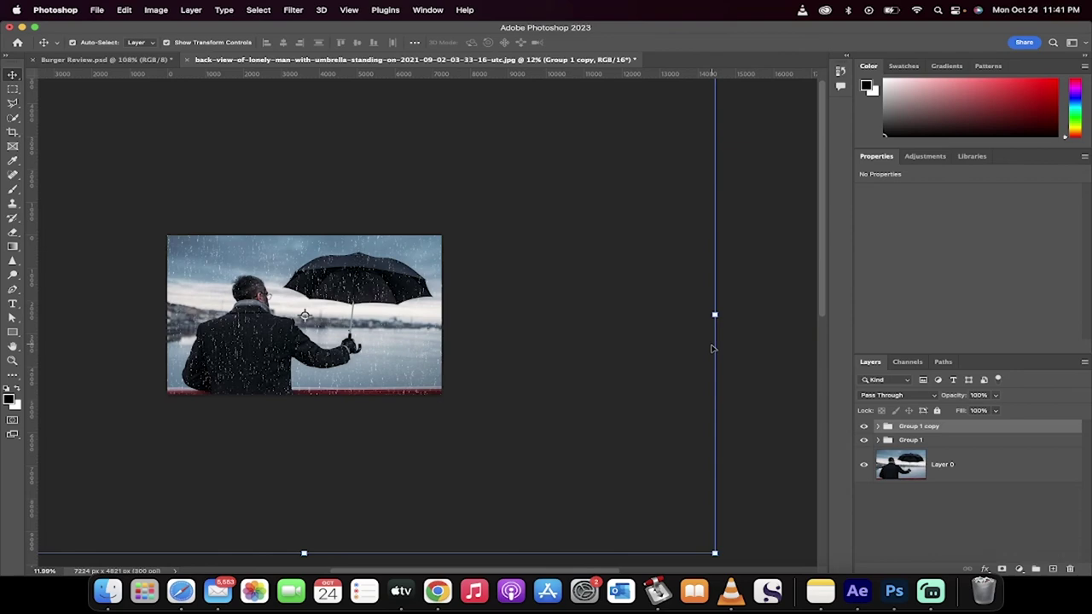
drag(714, 315, 585, 315)
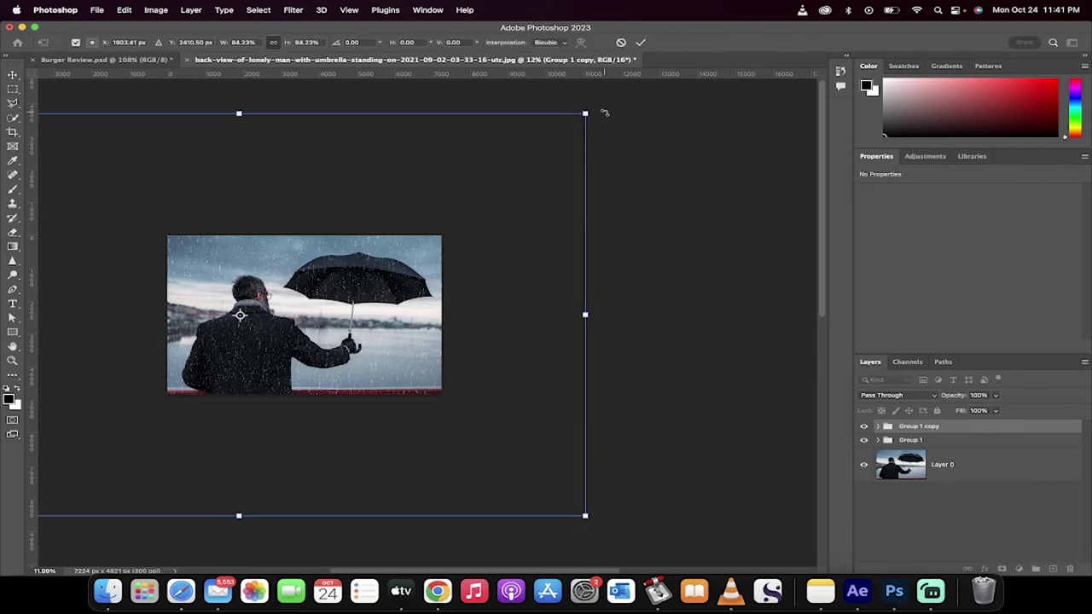
drag(600, 105, 631, 265)
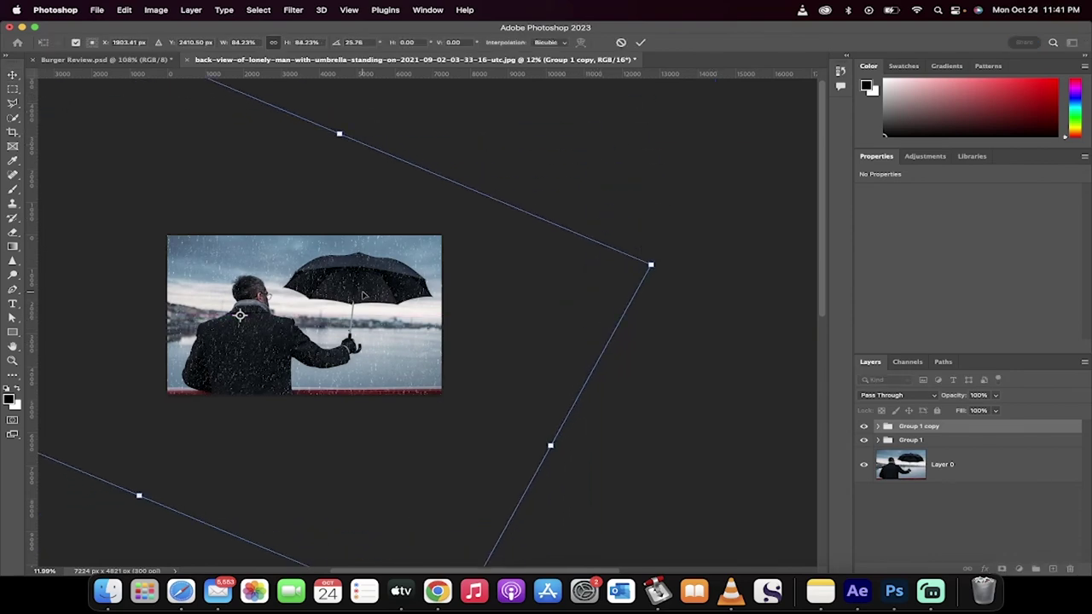
Step: Shift the rotated rain copy to the right and commit the transform
drag(363, 295, 424, 305)
scroll(424, 305, up, 3)
scroll(424, 304, left, 5)
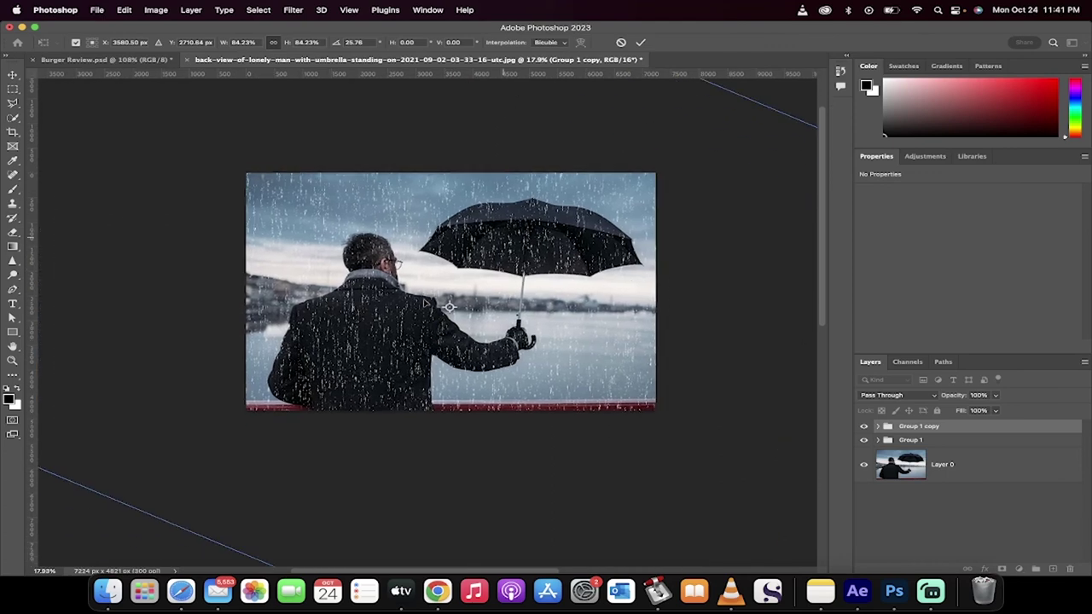
scroll(424, 305, down, 5)
scroll(424, 305, right, 2)
drag(433, 254, 487, 238)
scroll(485, 240, down, 2)
scroll(486, 240, up, 2)
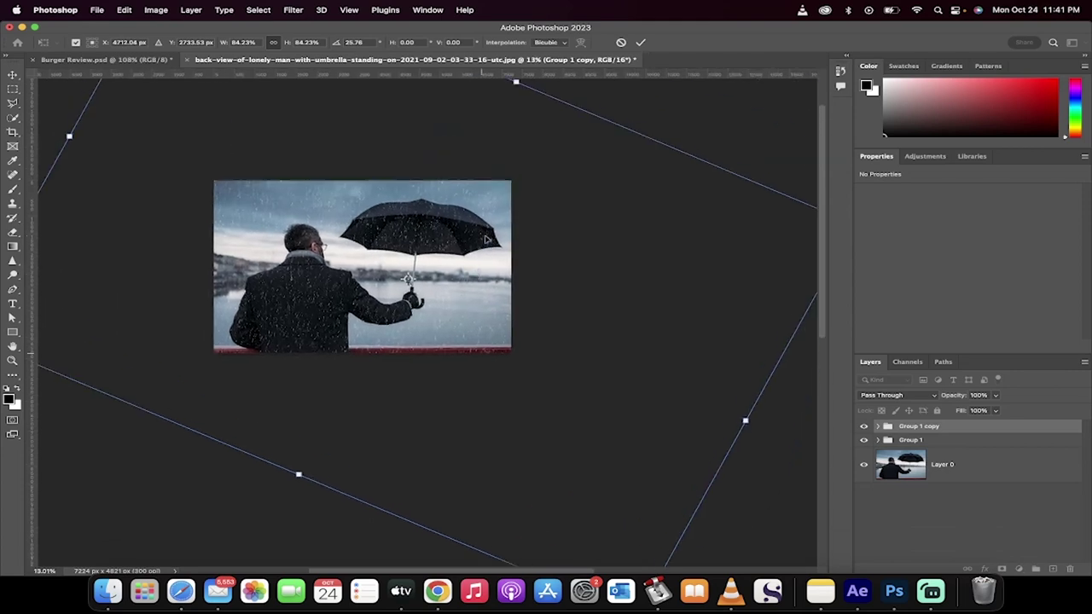
scroll(486, 240, up, 1)
scroll(593, 153, down, 1)
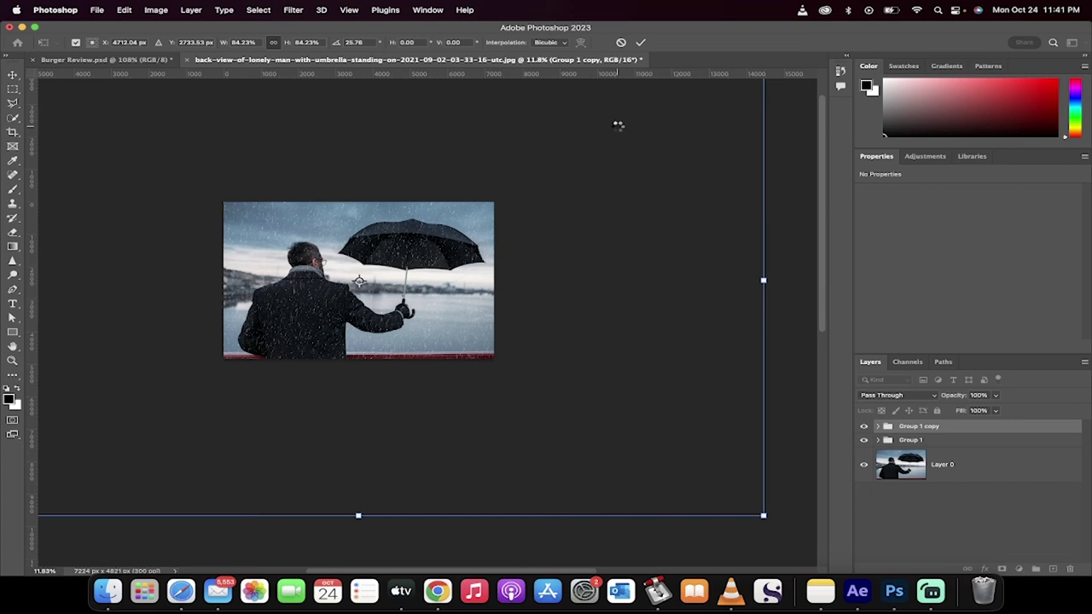
key(Return)
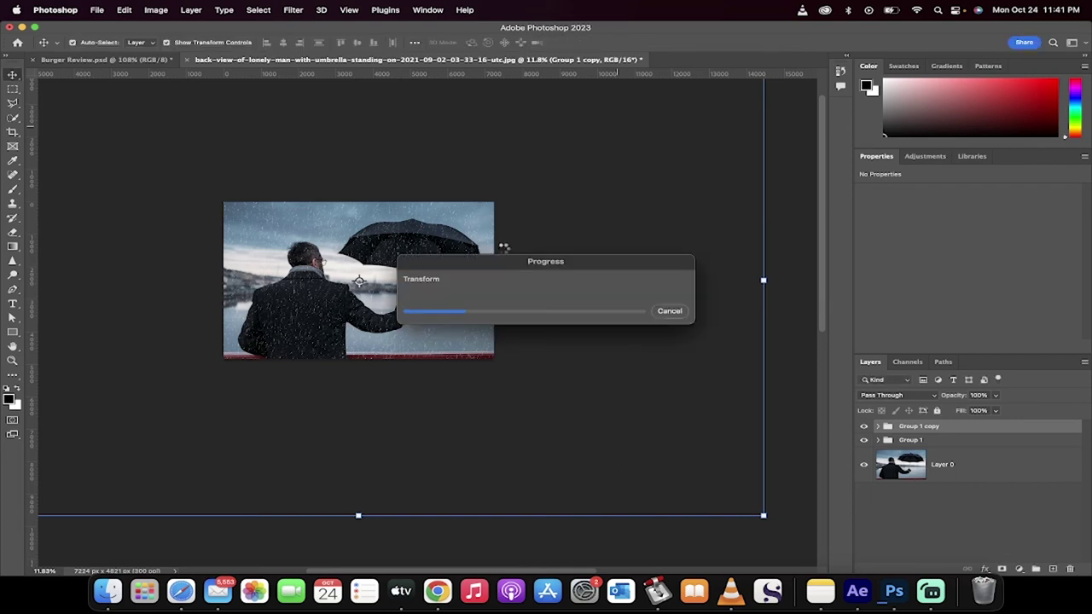
scroll(489, 253, left, 3)
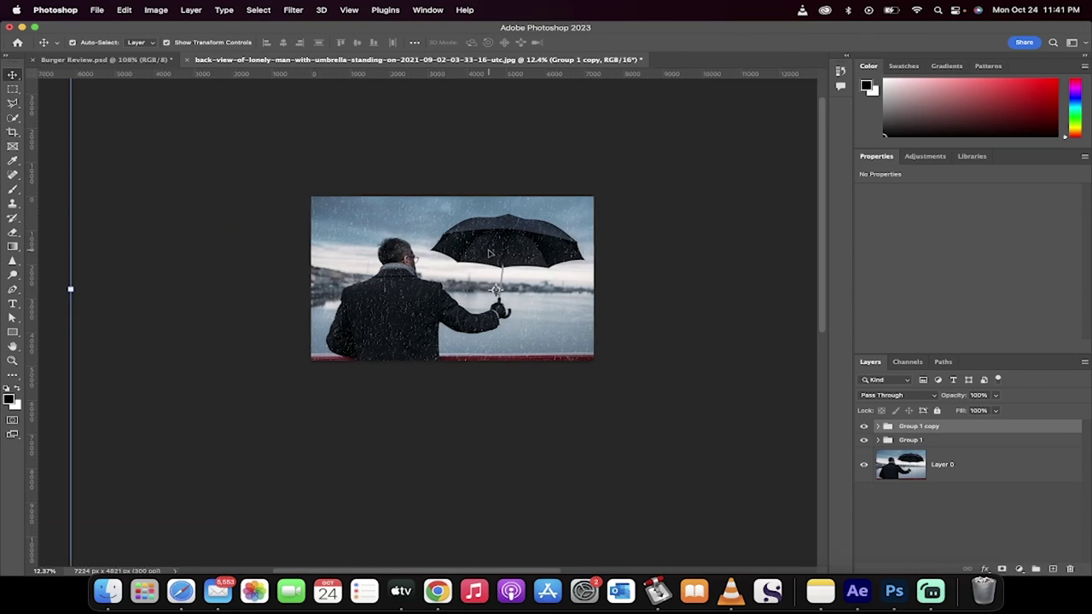
scroll(489, 253, up, 3)
scroll(490, 254, down, 3)
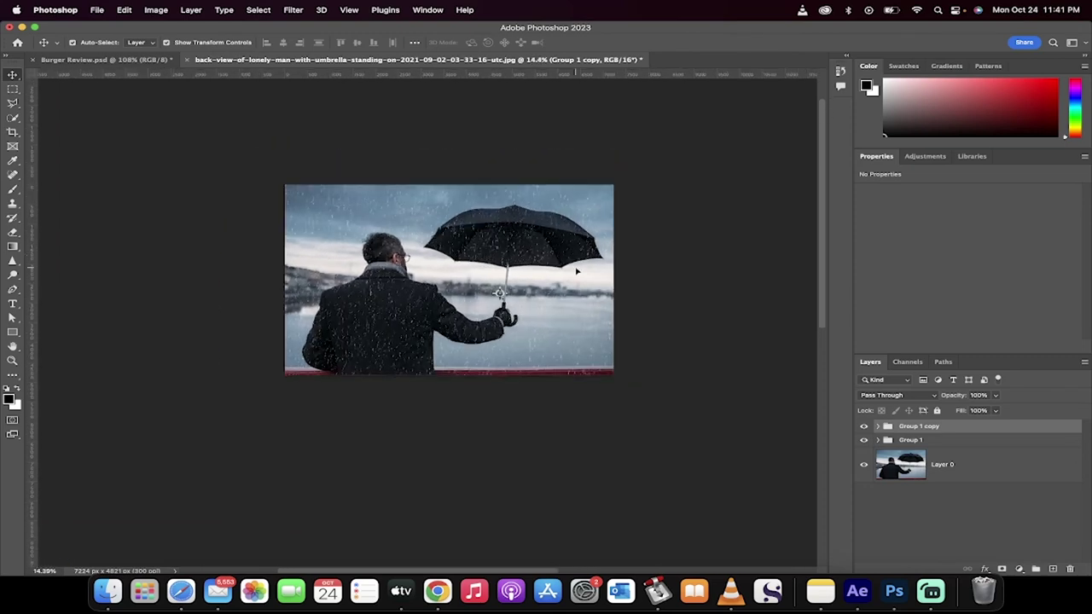
Step: Lower Group 1 copy's opacity to 70%
click(665, 317)
scroll(666, 317, right, 2)
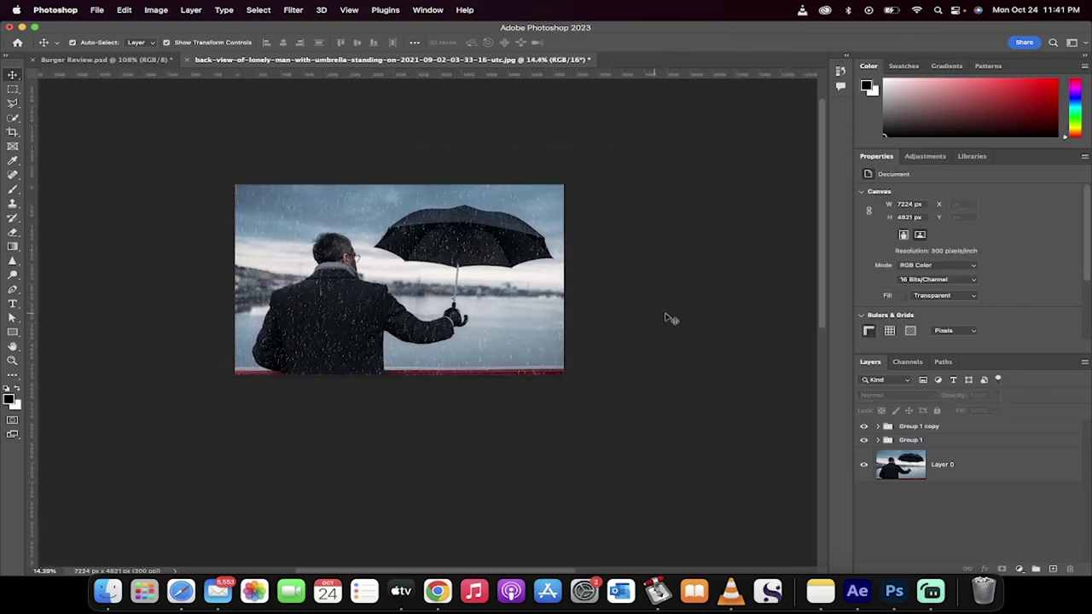
click(938, 432)
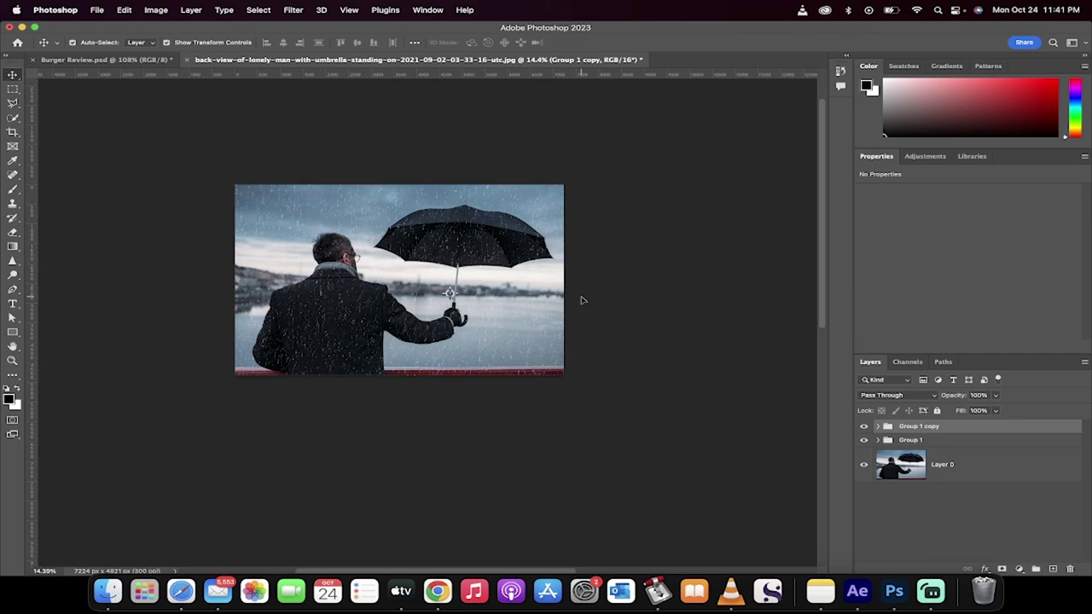
key(super+plus)
click(996, 397)
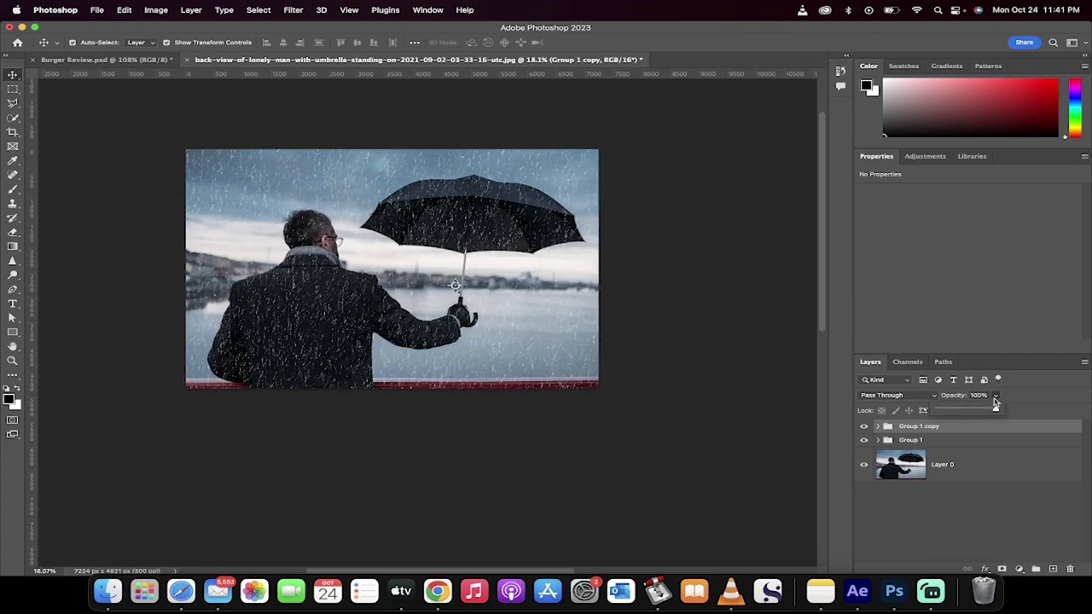
drag(998, 410, 982, 412)
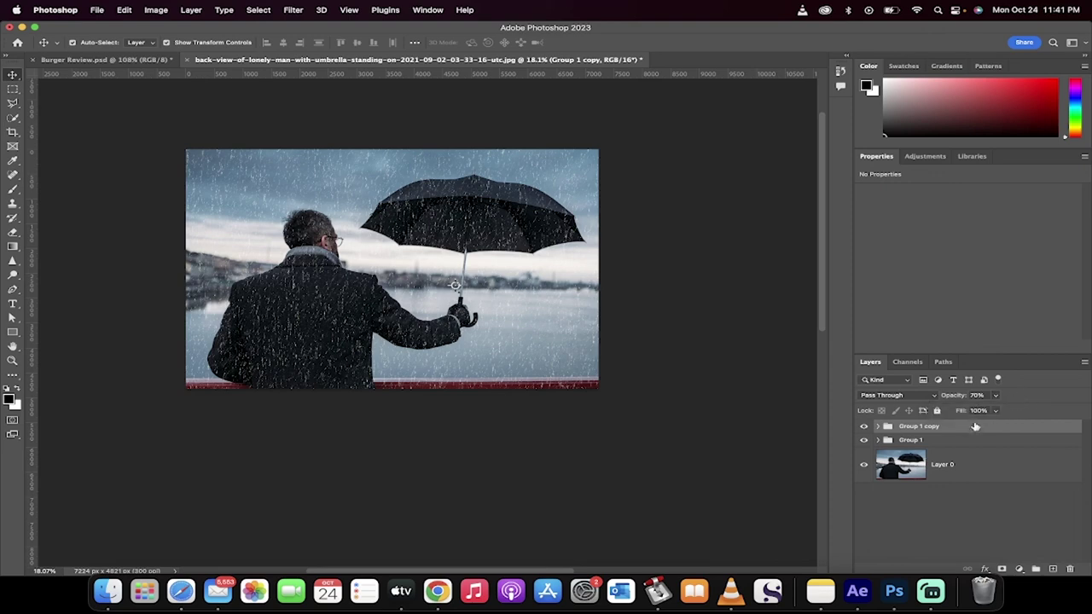
Step: Lower Group 1's opacity to about 70% as well, then deselect the layers
click(947, 439)
click(995, 396)
drag(997, 410, 979, 411)
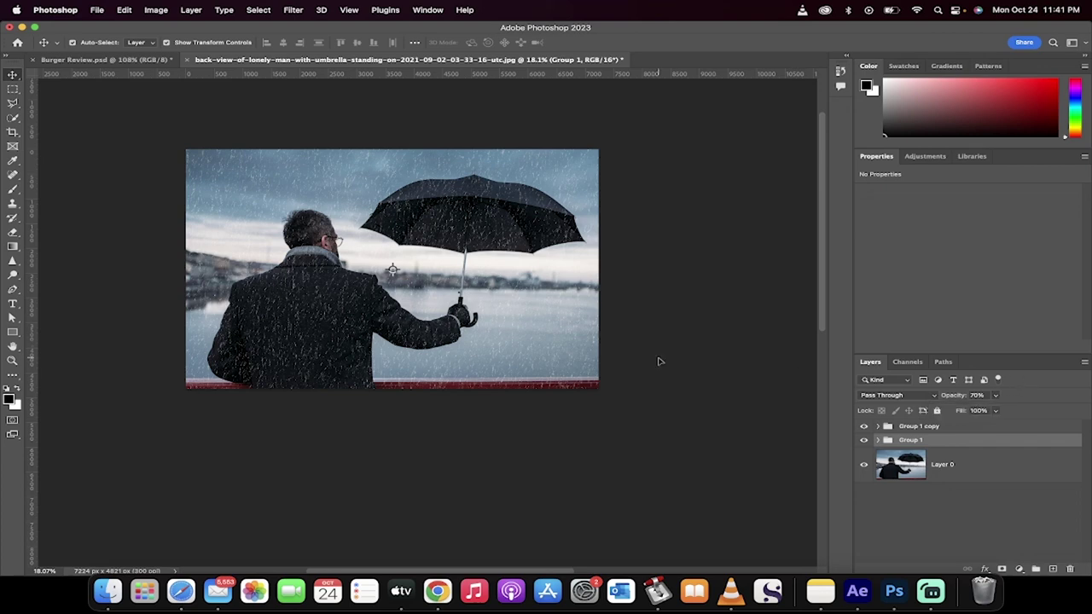
scroll(661, 361, down, 1)
click(715, 355)
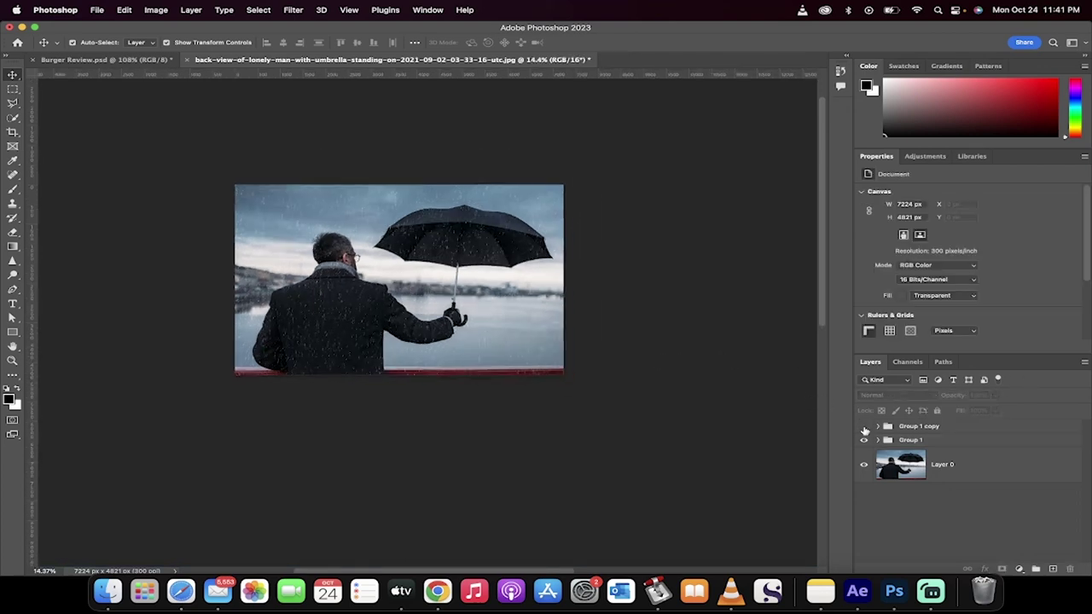